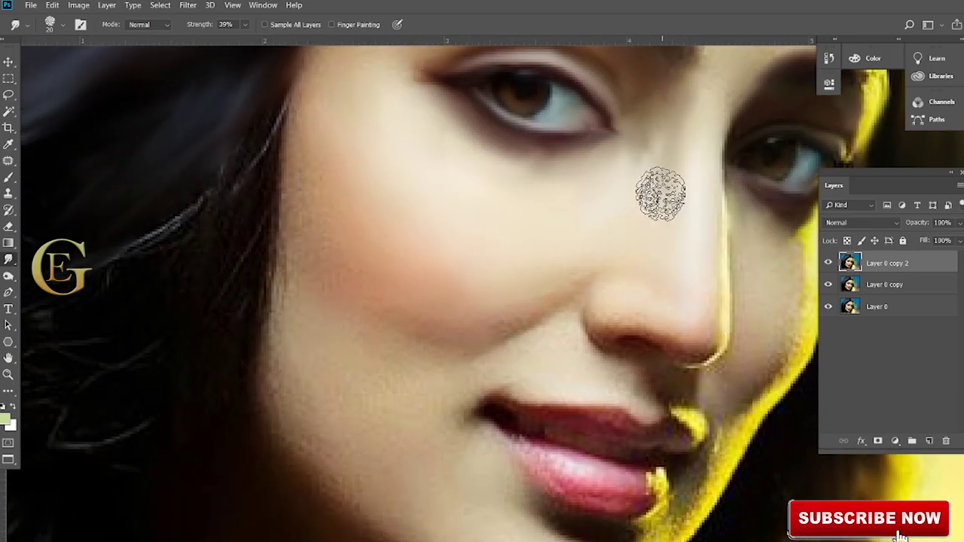
Shrink the smudge brush and smudge the nose ring's lower curve into the skin at 53% strength
key("bracketleft")
key("bracketleft")
key("bracketleft")
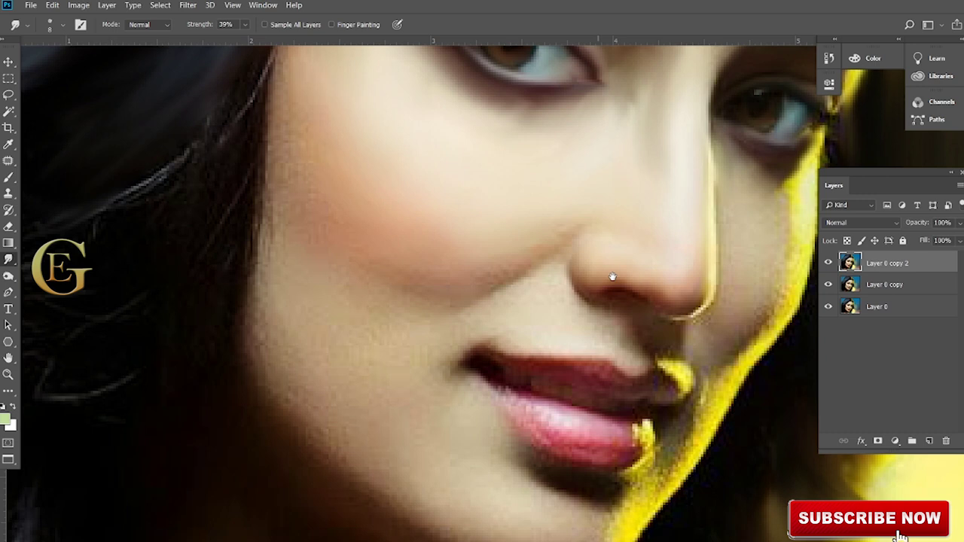
scroll(612, 277, "up", 2)
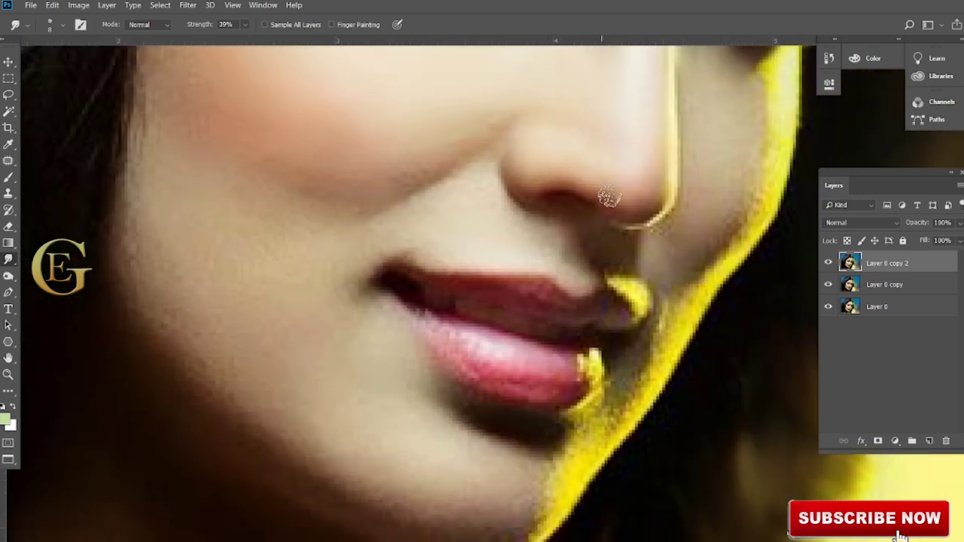
left_click(583, 183)
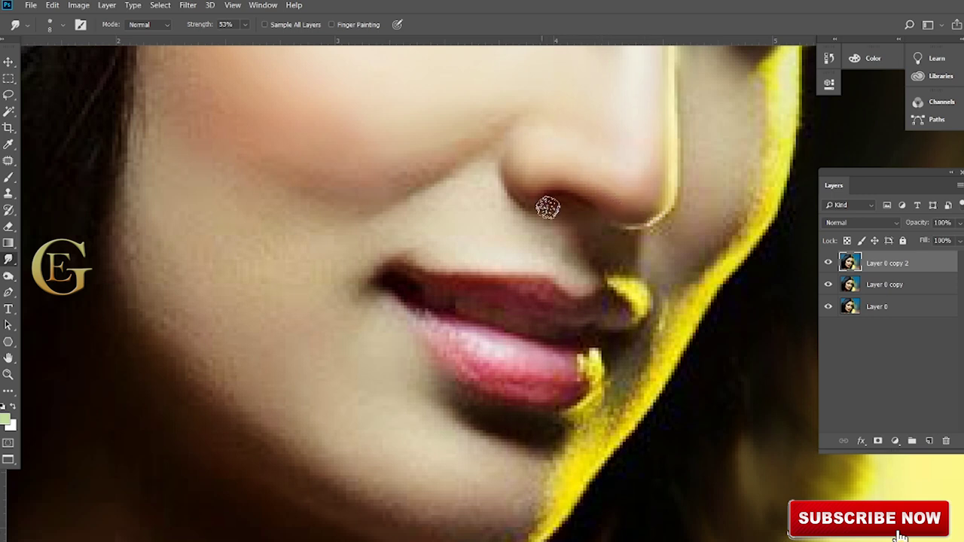
left_click_drag(630, 221, 672, 198)
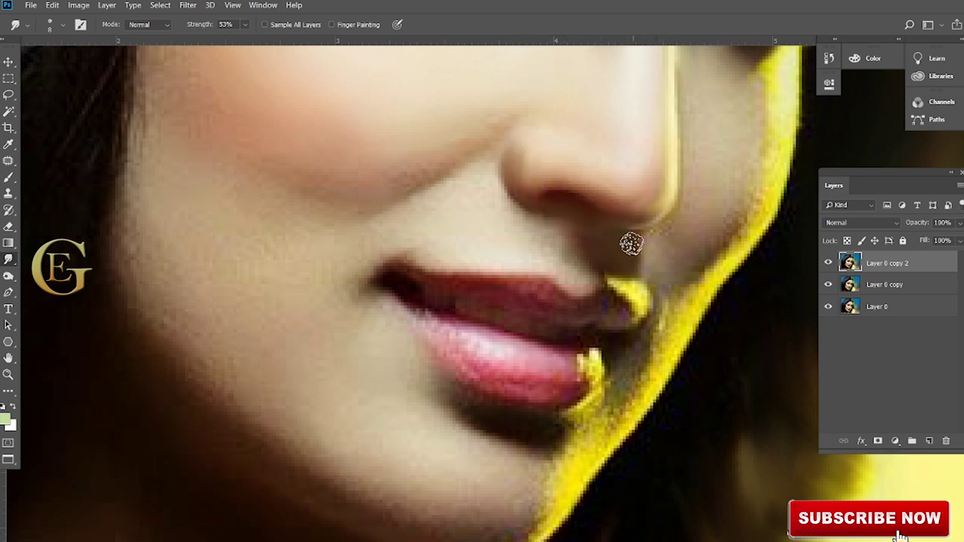
left_click_drag(630, 243, 674, 213)
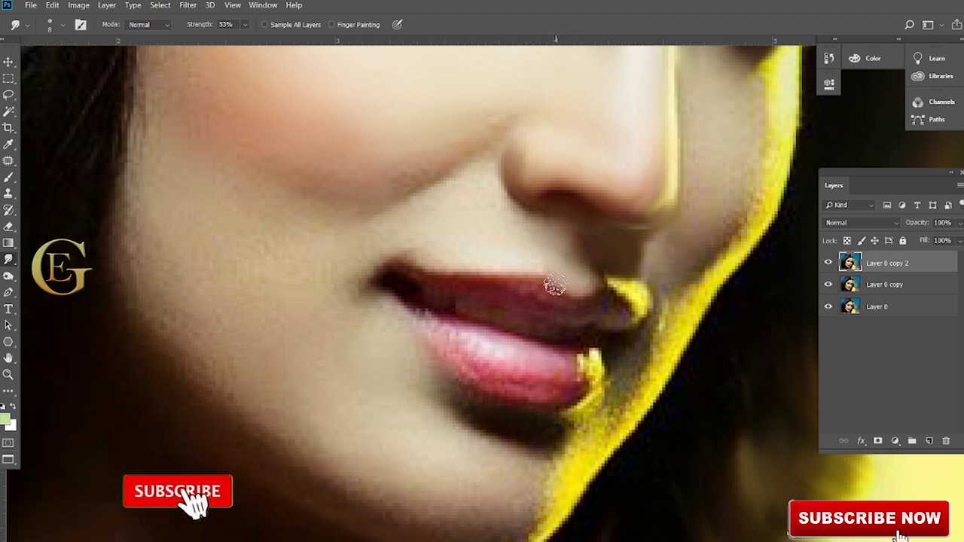
Lower the smudge strength to 42%, then settle on 52%
scroll(542, 288, "down", 1)
key("4")
key("2")
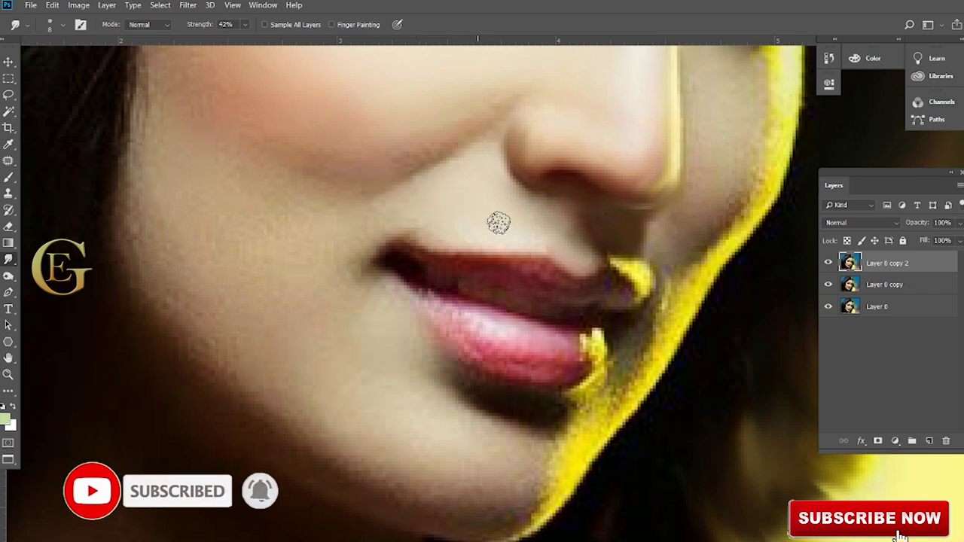
left_click(245, 24)
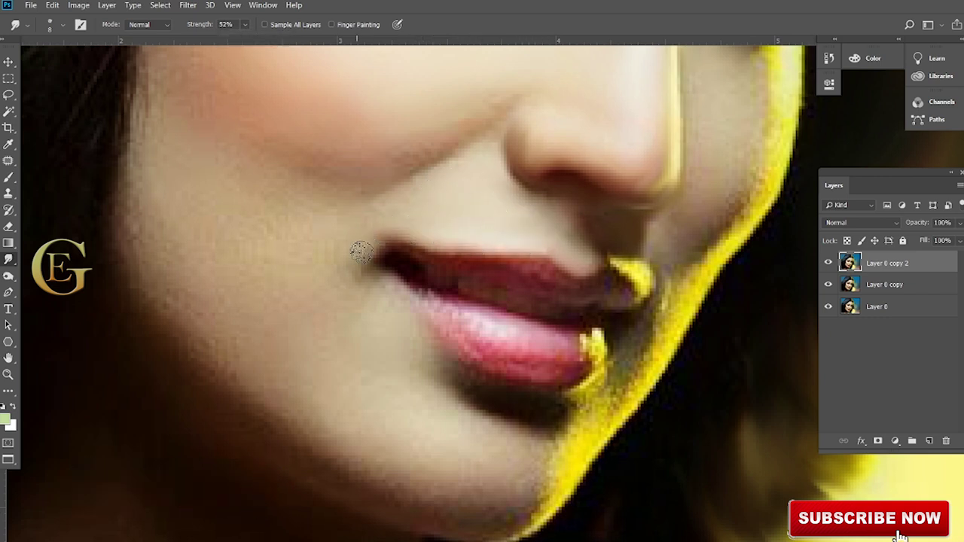
left_click_drag(405, 292, 350, 331)
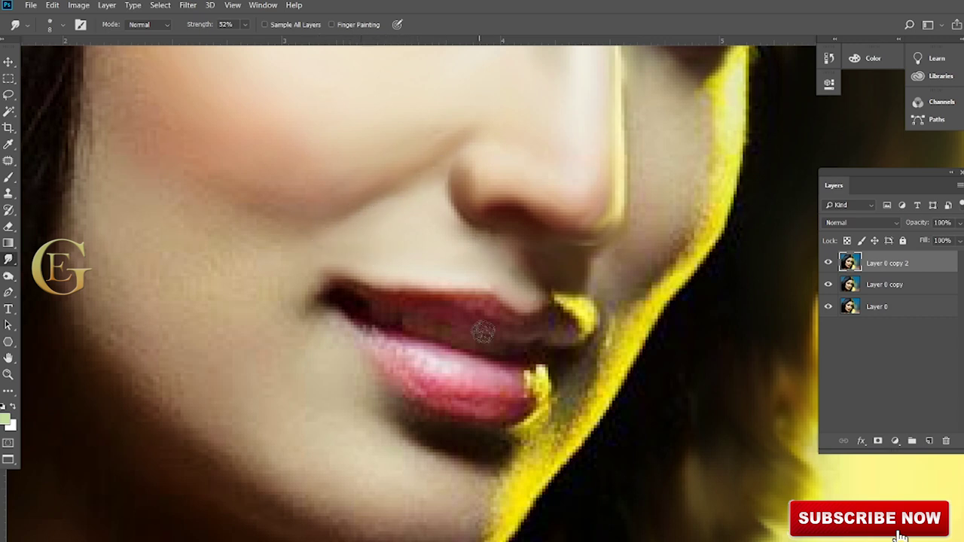
Smudge the lower lip's right edge and smear the lip edge from upper to lower lip
left_click_drag(483, 332, 473, 235)
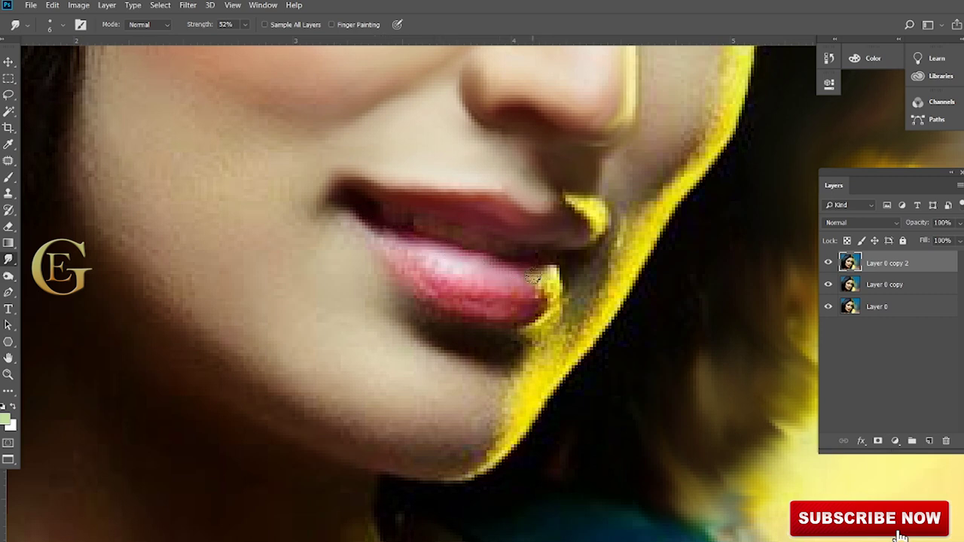
left_click_drag(552, 275, 519, 311)
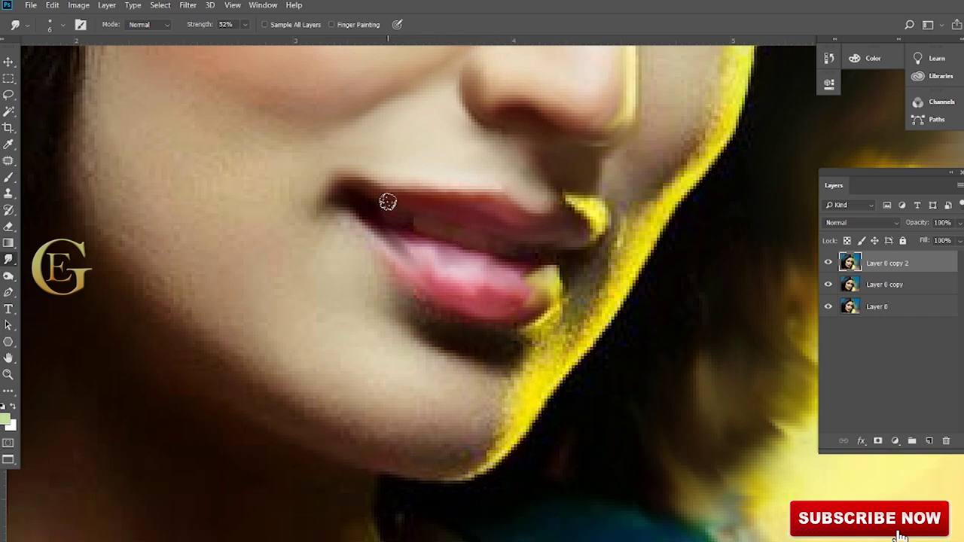
left_click_drag(388, 202, 396, 257)
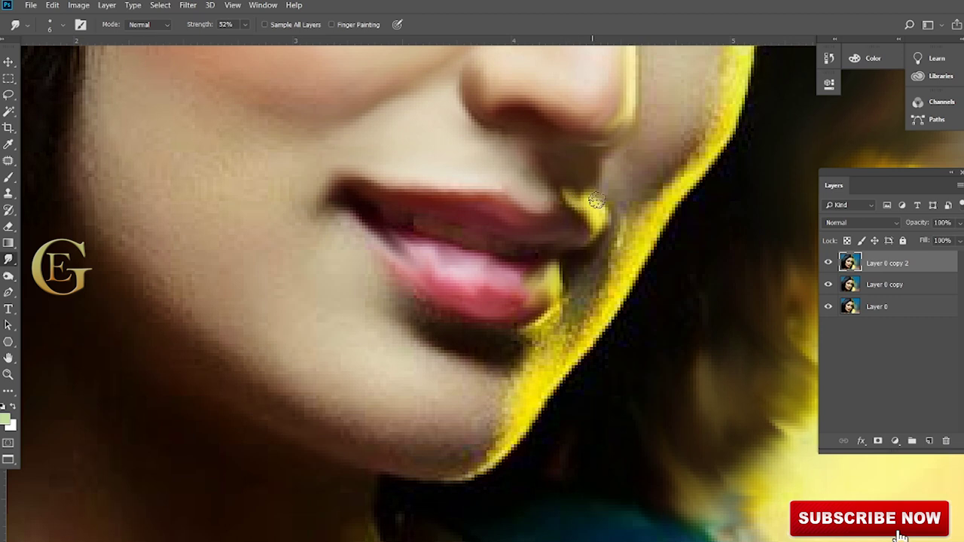
Smudge away the yellow fringe along the jaw near the chin
left_click_drag(579, 295, 578, 233)
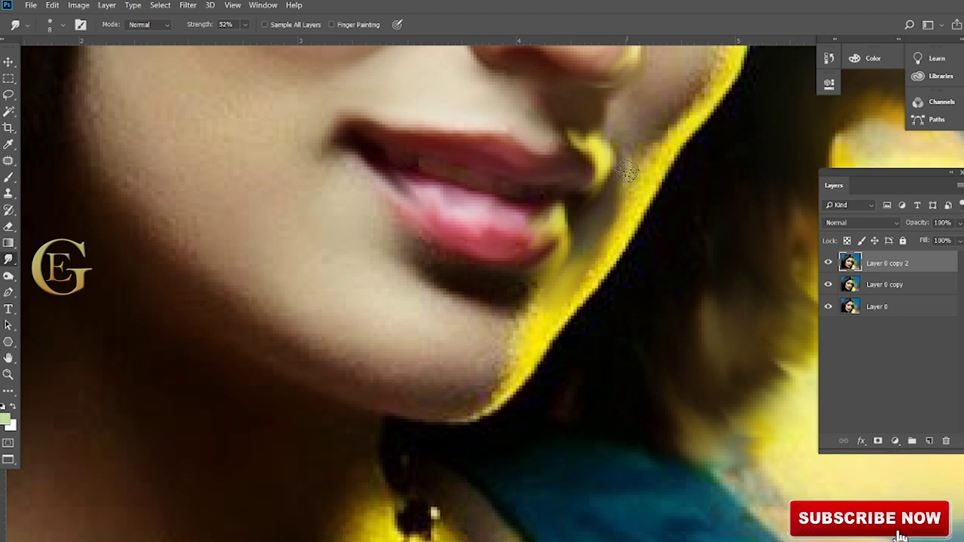
mouse_move(575, 294)
left_mouse_down()
mouse_move(527, 286)
mouse_move(538, 313)
left_mouse_up()
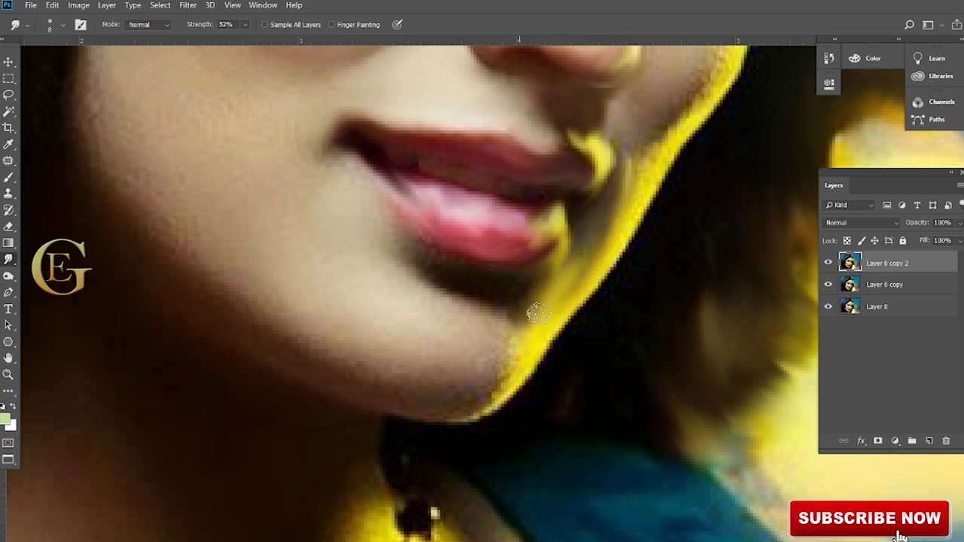
scroll(539, 317, "up", 5)
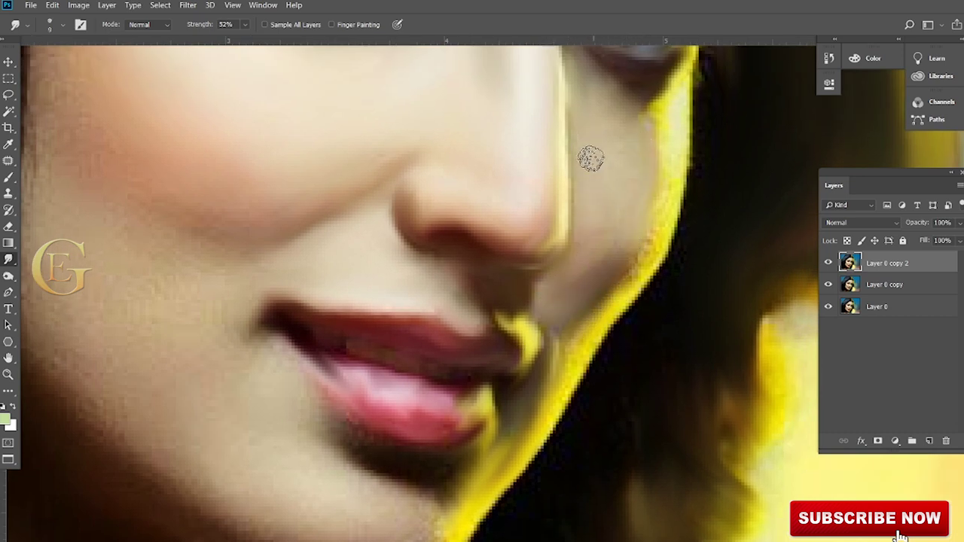
scroll(617, 198, "up", 2)
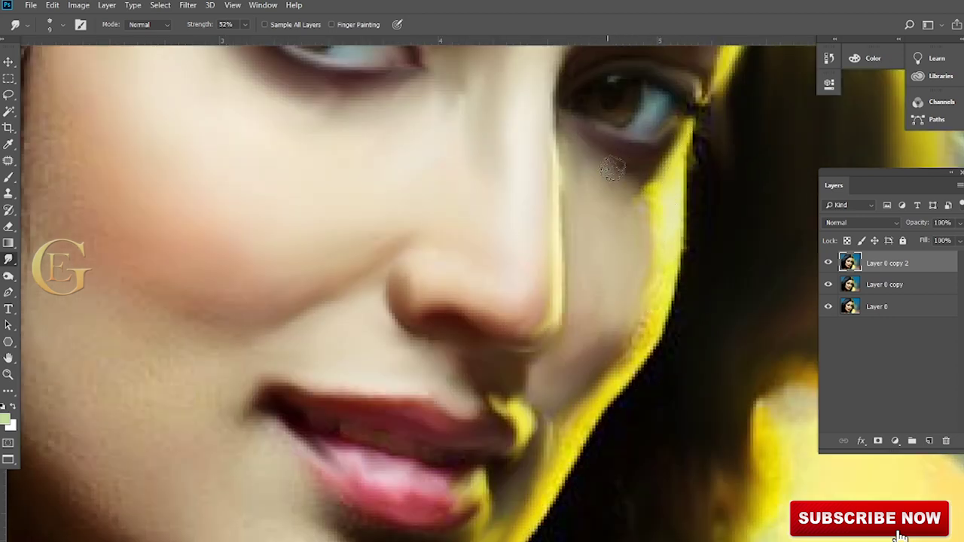
With a 15-pixel brush, soften the shadow under the lower lip and blend the chin smoothly
left_click_drag(611, 168, 580, 219)
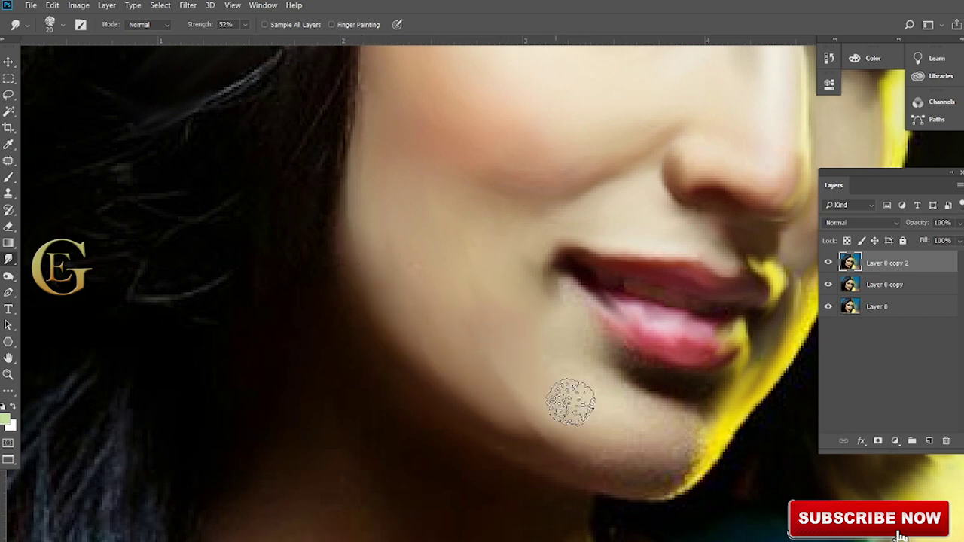
mouse_move(549, 402)
left_mouse_down()
mouse_move(525, 344)
mouse_move(663, 365)
left_mouse_up()
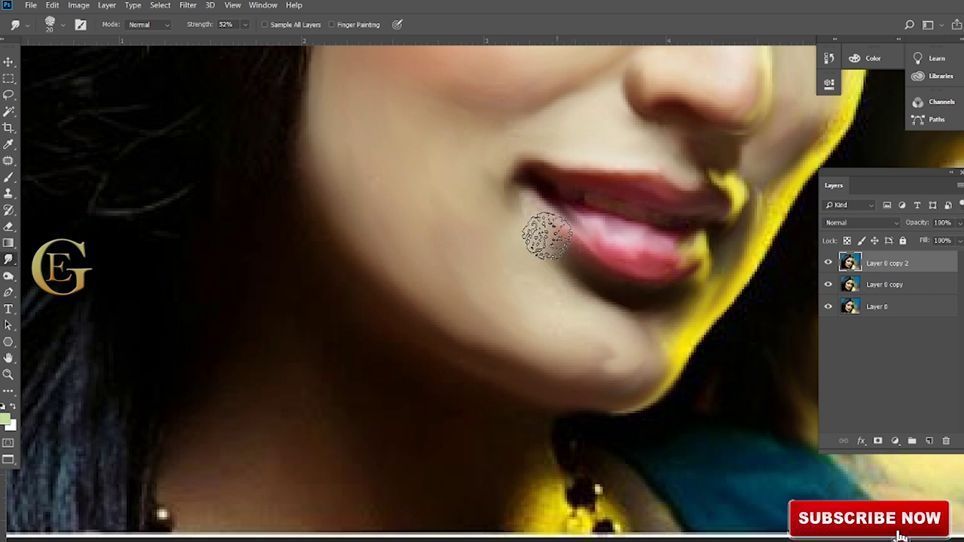
key("bracketleft")
key("bracketleft")
key("bracketleft")
key("bracketleft")
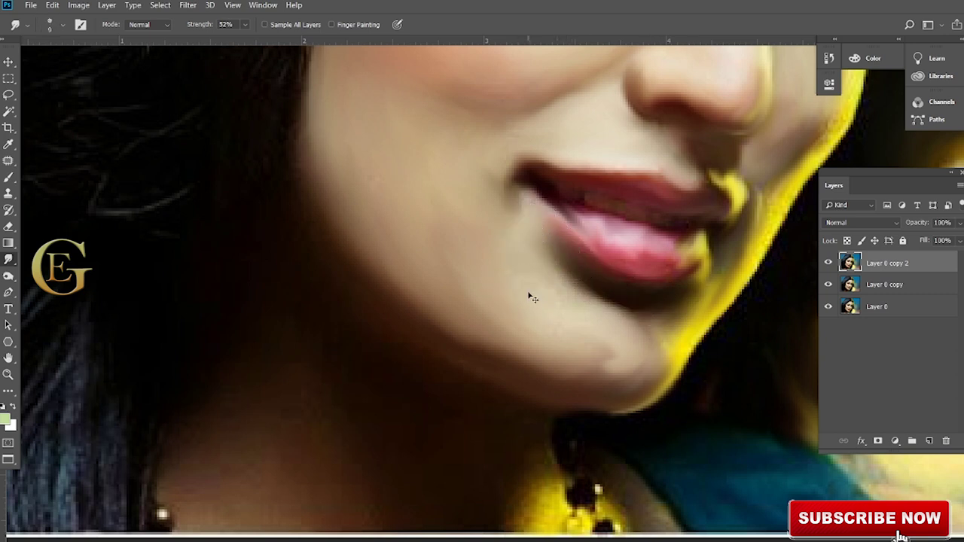
left_click_drag(529, 299, 555, 246)
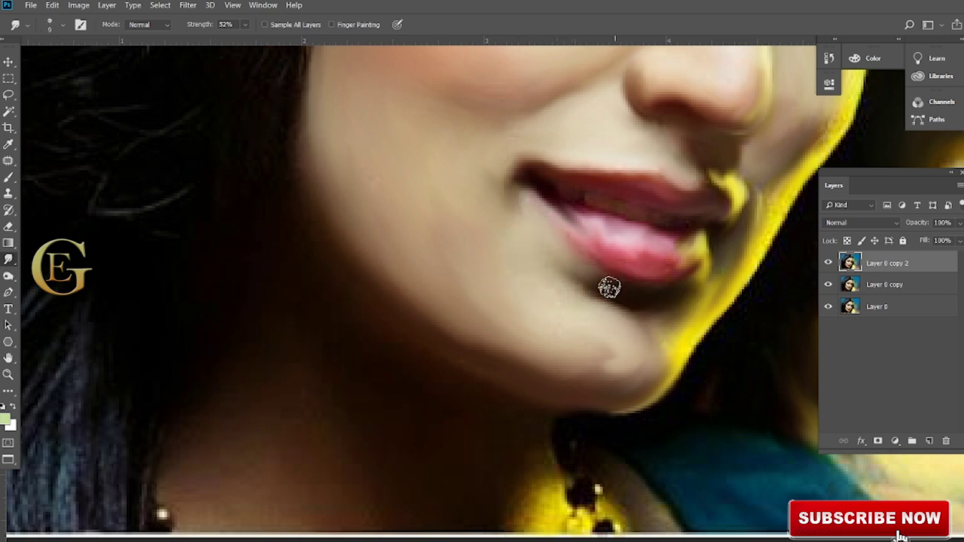
left_click_drag(609, 287, 565, 244)
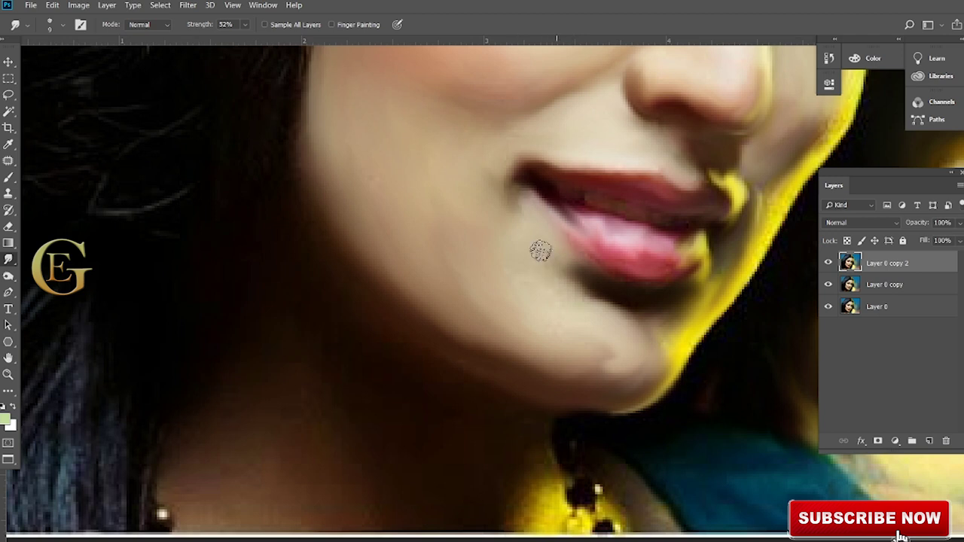
scroll(559, 283, "down", 1)
left_click_drag(559, 287, 610, 318)
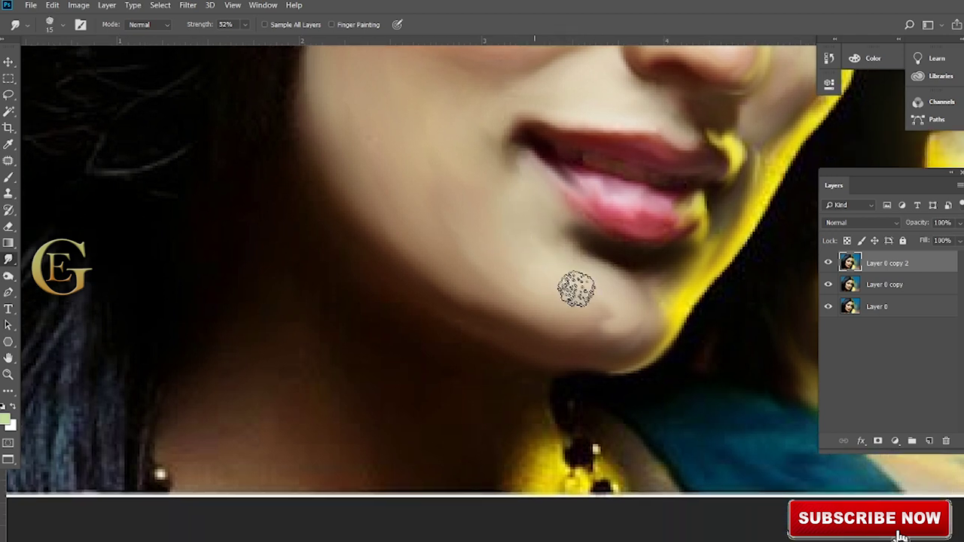
scroll(546, 336, "up", 1)
With a smaller brush, smudge the yellow hair edge beside the right eye
scroll(547, 336, "up", 2)
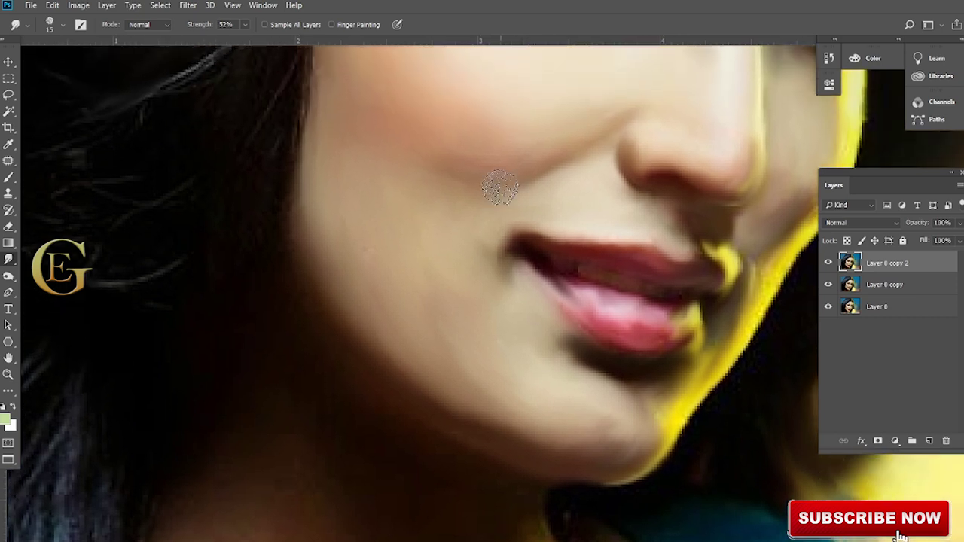
scroll(450, 301, "up", 9)
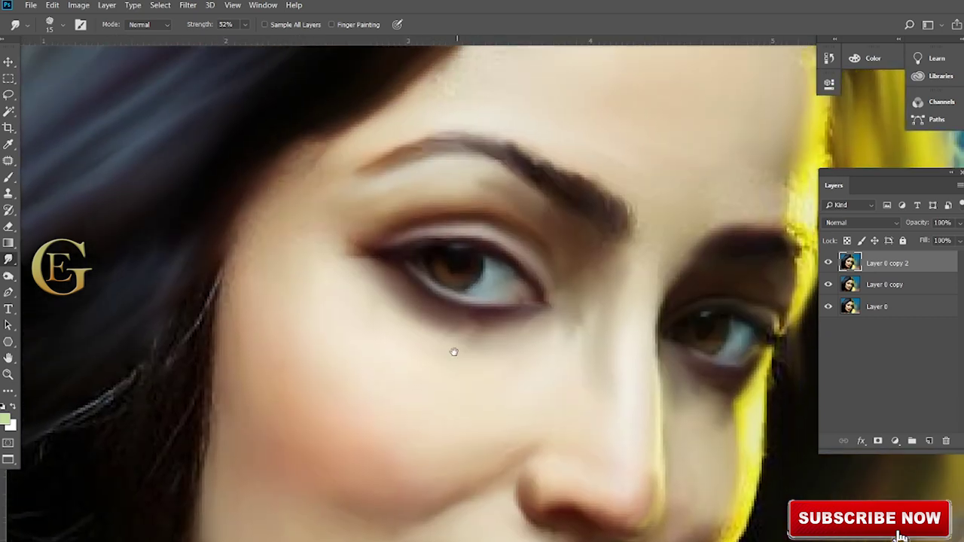
key("bracketleft")
key("bracketleft")
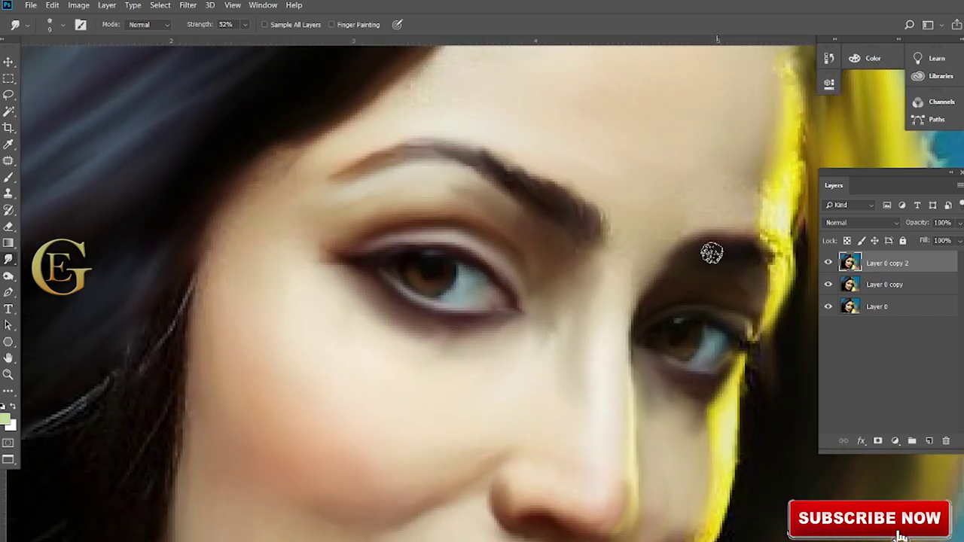
left_click_drag(780, 270, 771, 307)
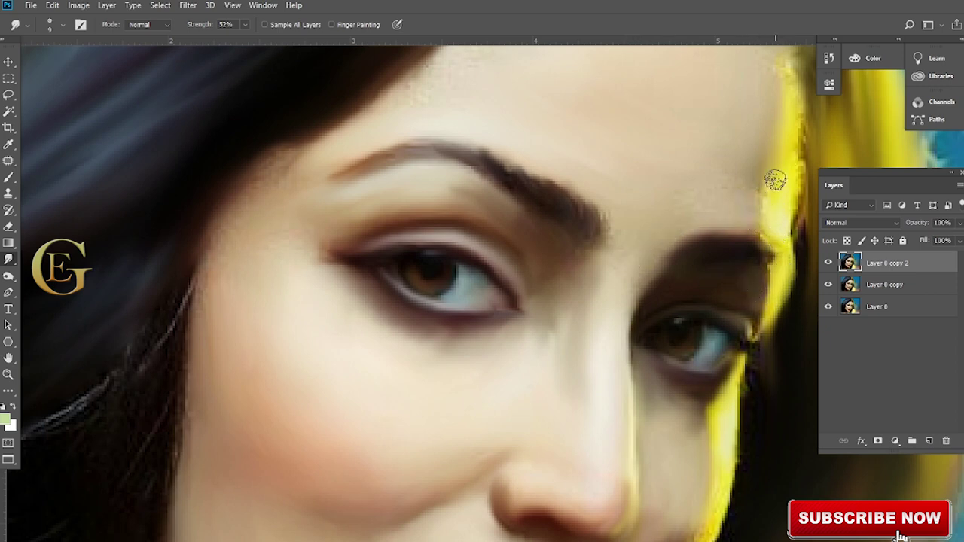
Smooth the jagged yellow hairline along the forehead with a 20-pixel smudge brush
scroll(541, 304, "up", 2)
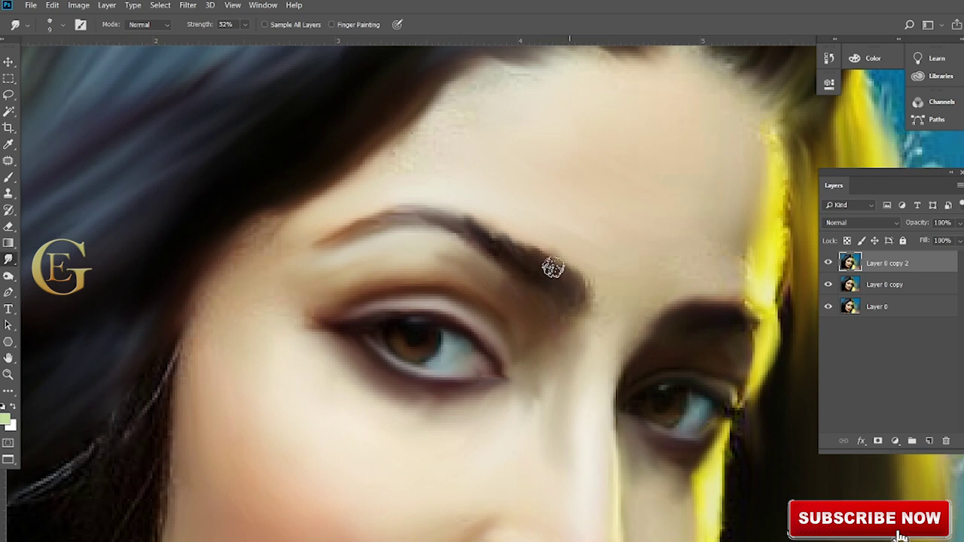
key("bracketright")
key("bracketright")
scroll(407, 218, "up", 2)
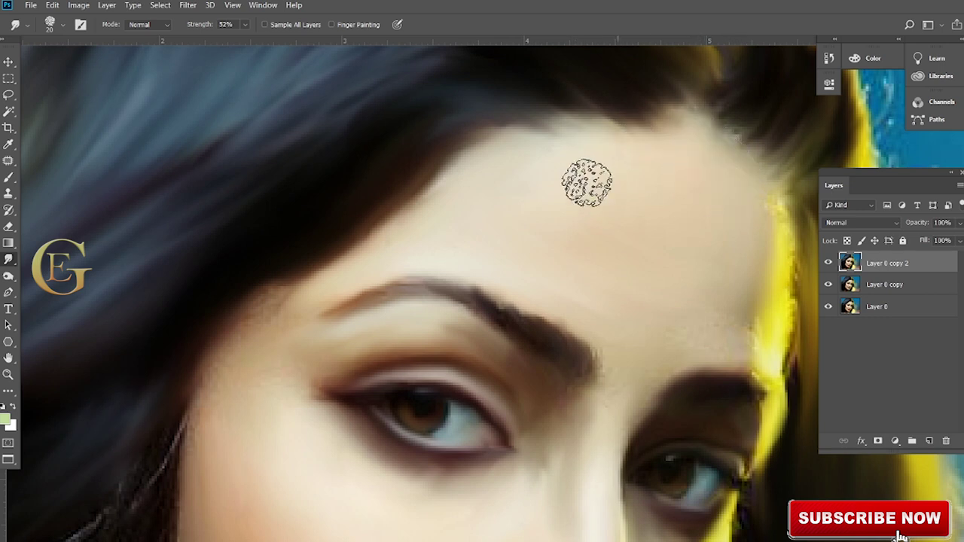
scroll(598, 308, "down", 2)
scroll(563, 286, "up", 2)
scroll(545, 286, "up", 1)
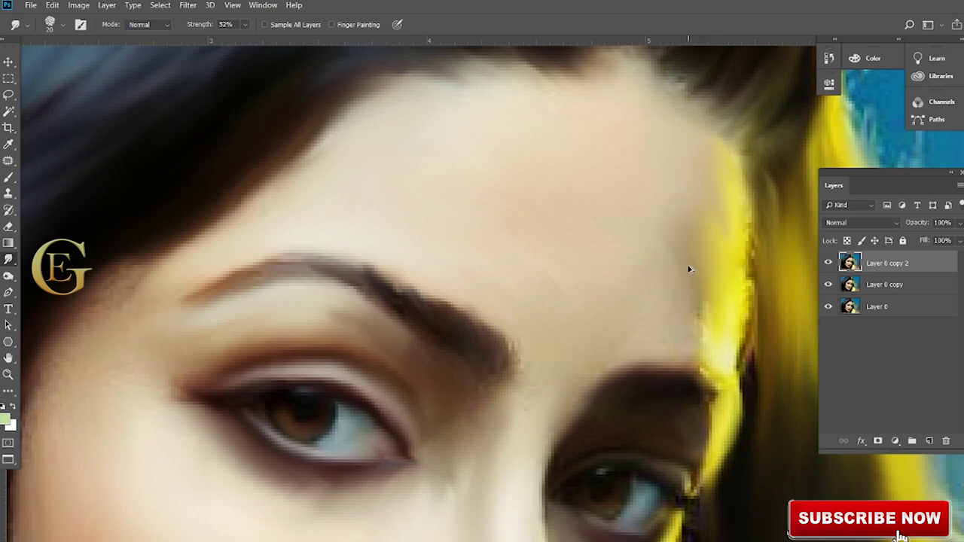
key("bracketleft")
key("bracketleft")
key("bracketleft")
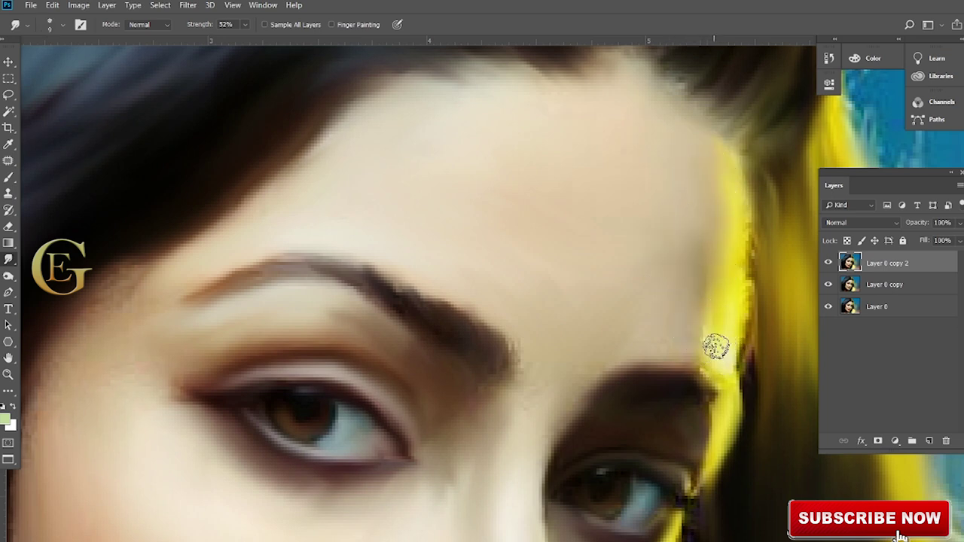
left_click_drag(731, 218, 745, 362)
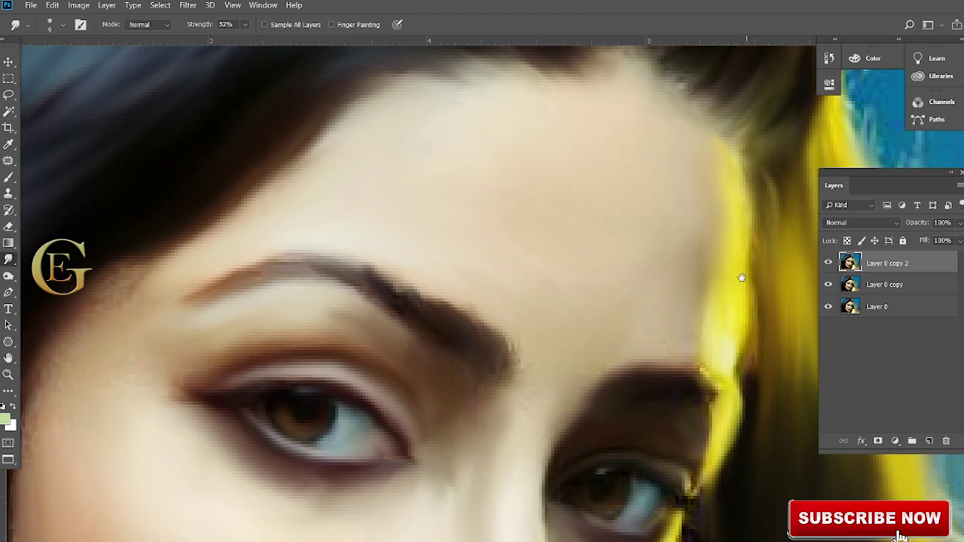
scroll(742, 278, "up", 1)
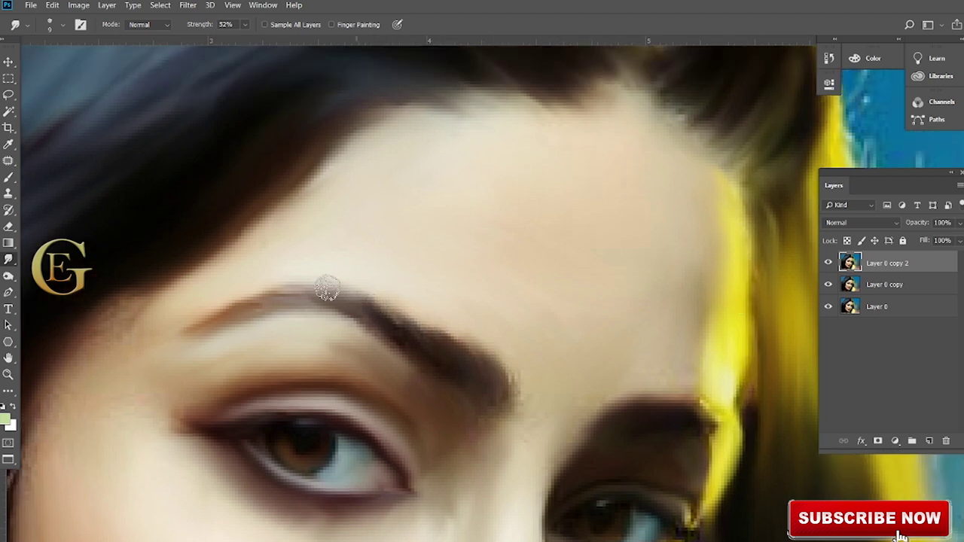
Smudge the hair strands along the hairline and crown into soft painterly streaks
scroll(452, 282, "up", 3)
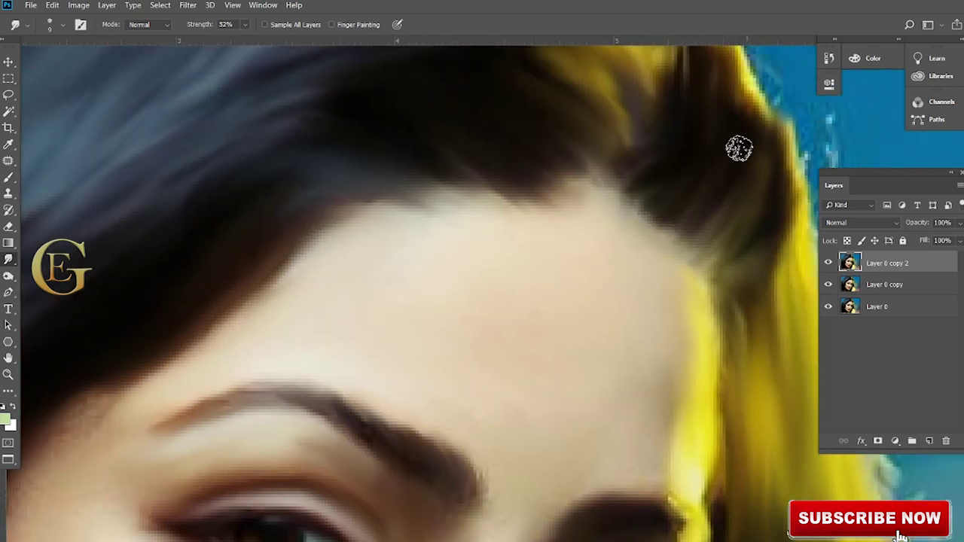
left_click_drag(723, 173, 682, 239)
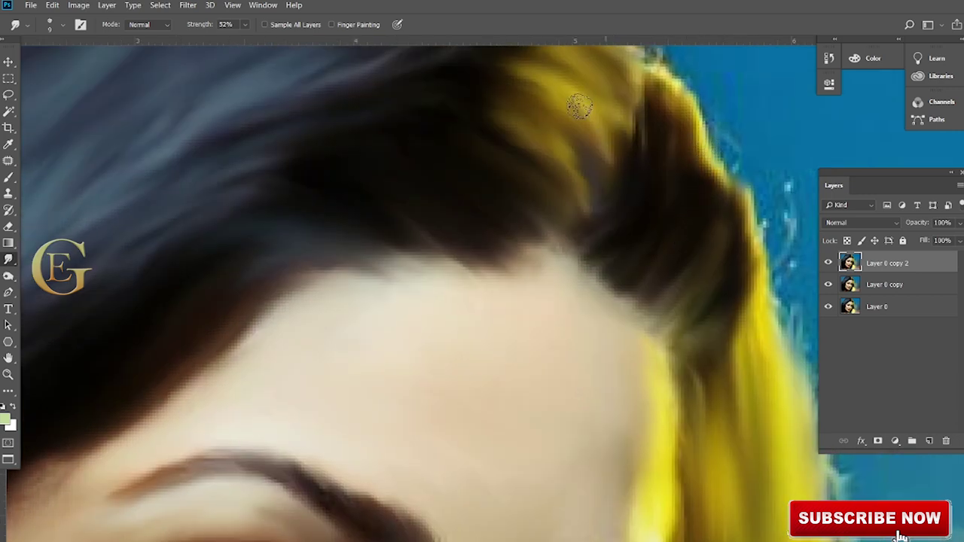
left_click_drag(580, 101, 650, 280)
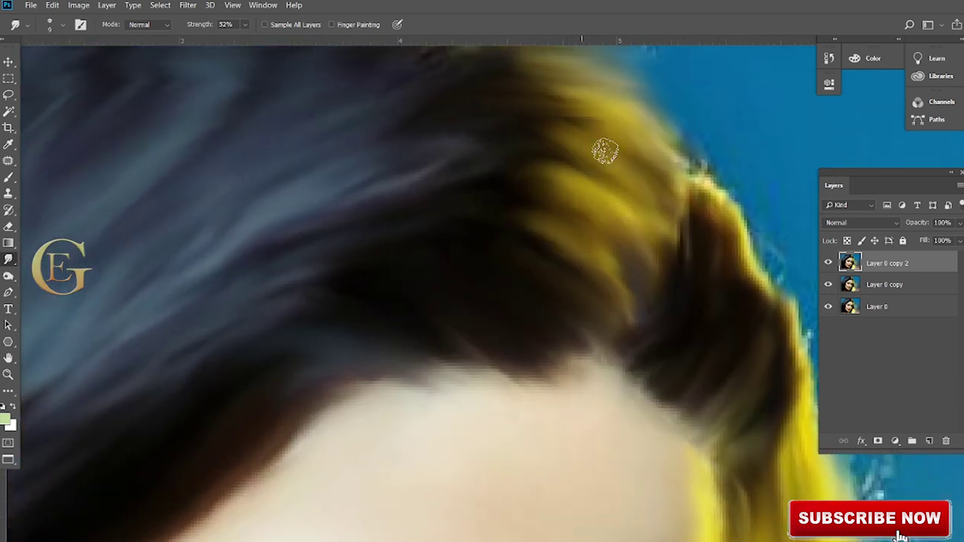
scroll(565, 173, "up", 3)
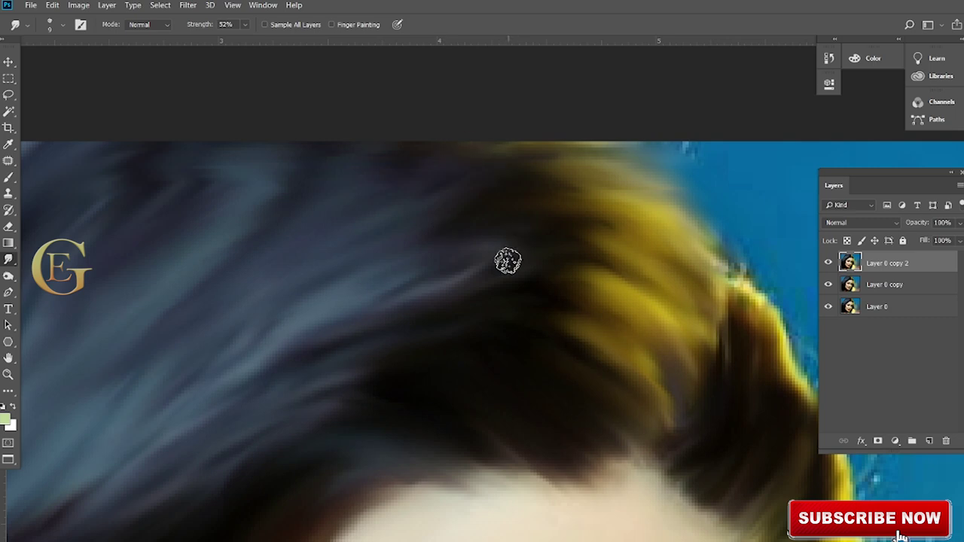
scroll(550, 249, "down", 2)
scroll(549, 248, "left", 2)
scroll(512, 226, "down", 2)
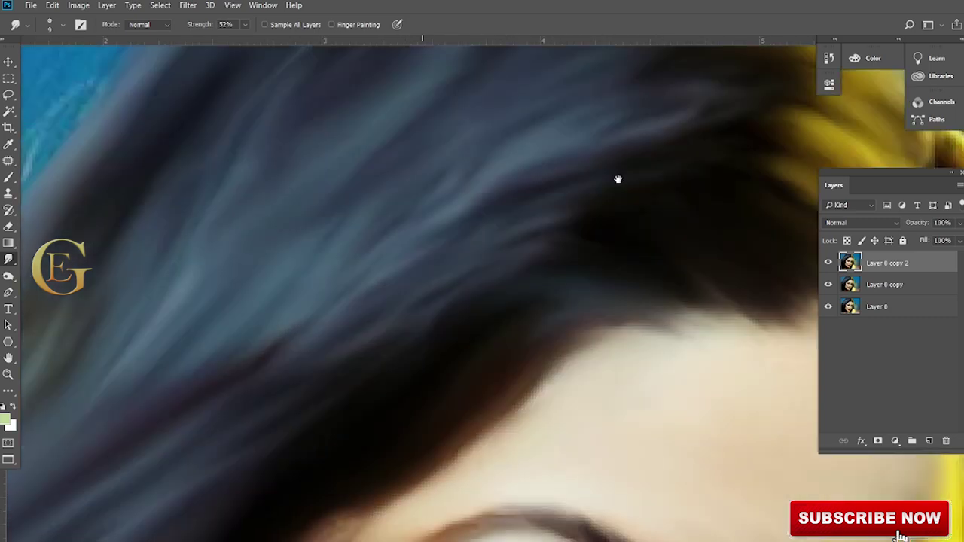
scroll(592, 323, "down", 1)
scroll(564, 335, "up", 1)
scroll(451, 323, "down", 1)
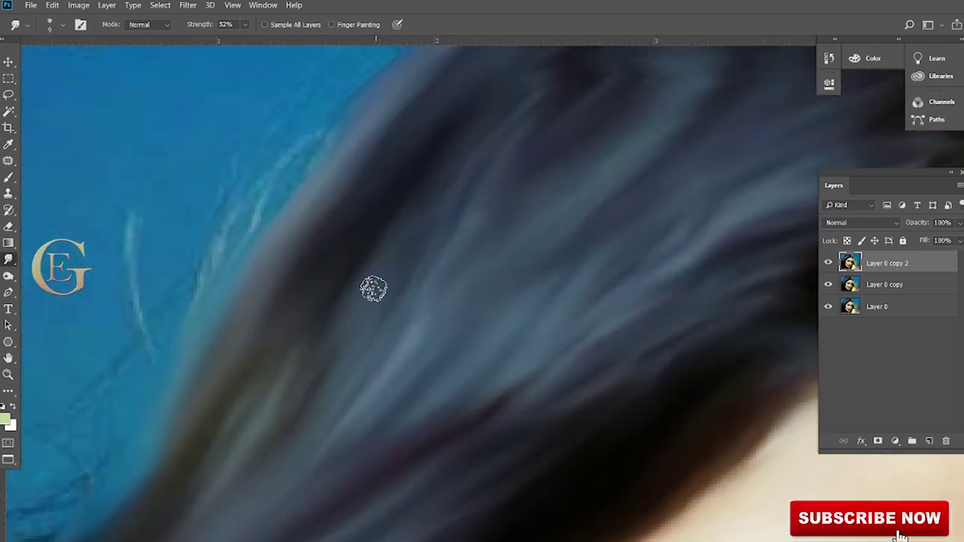
scroll(527, 211, "down", 1)
scroll(519, 226, "down", 1)
scroll(518, 227, "down", 1)
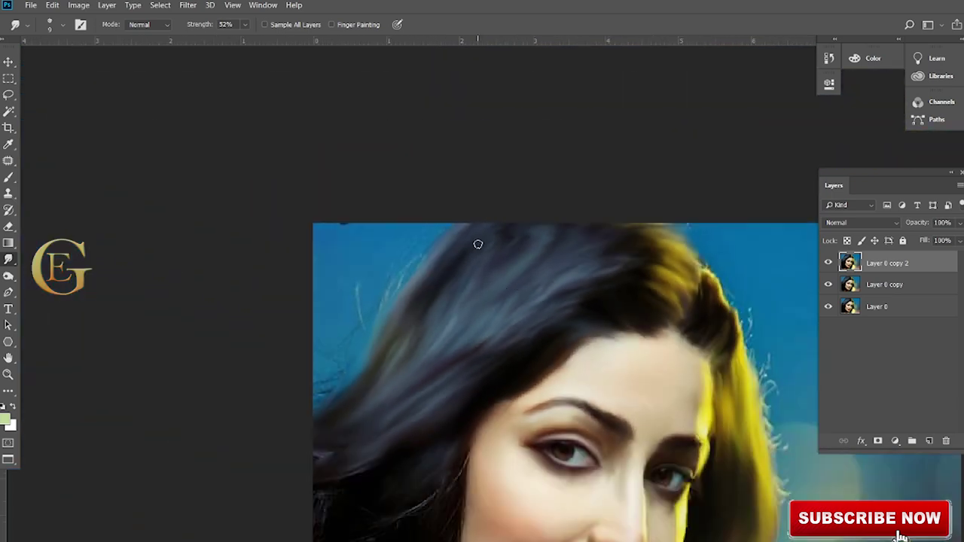
left_click_drag(483, 320, 566, 166)
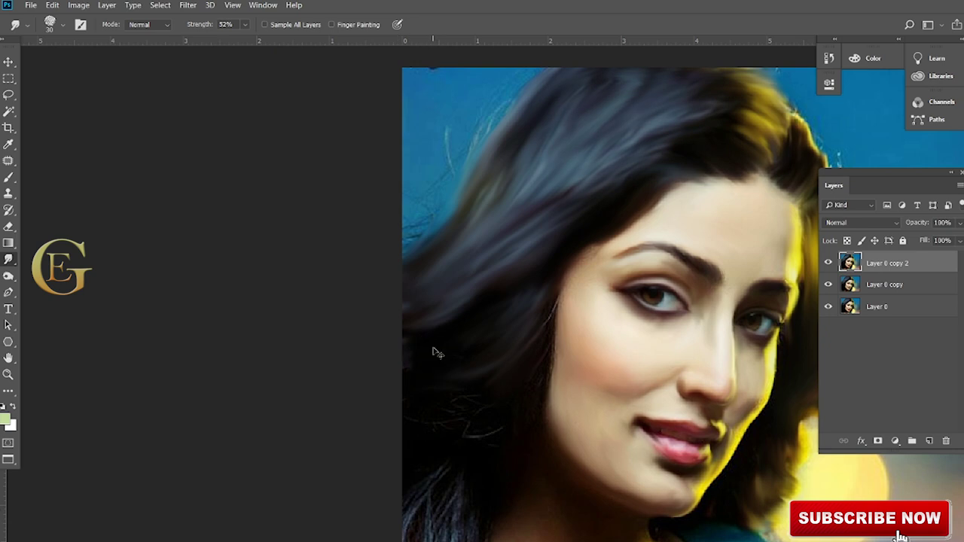
Lower smudge strength to 22% and soften the skin around the eyebrow
scroll(407, 357, "up", 2)
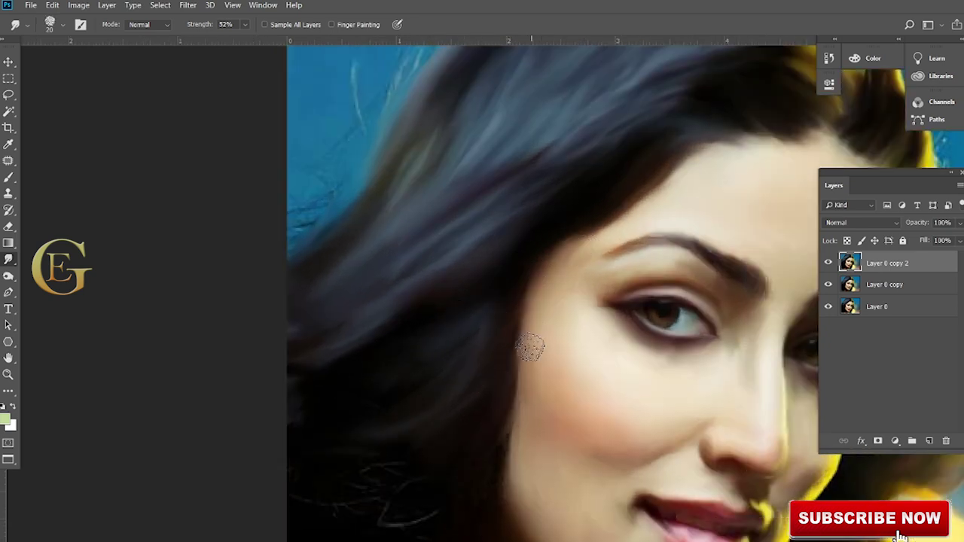
scroll(576, 264, "down", 5)
scroll(512, 263, "down", 1)
key("2")
key("2")
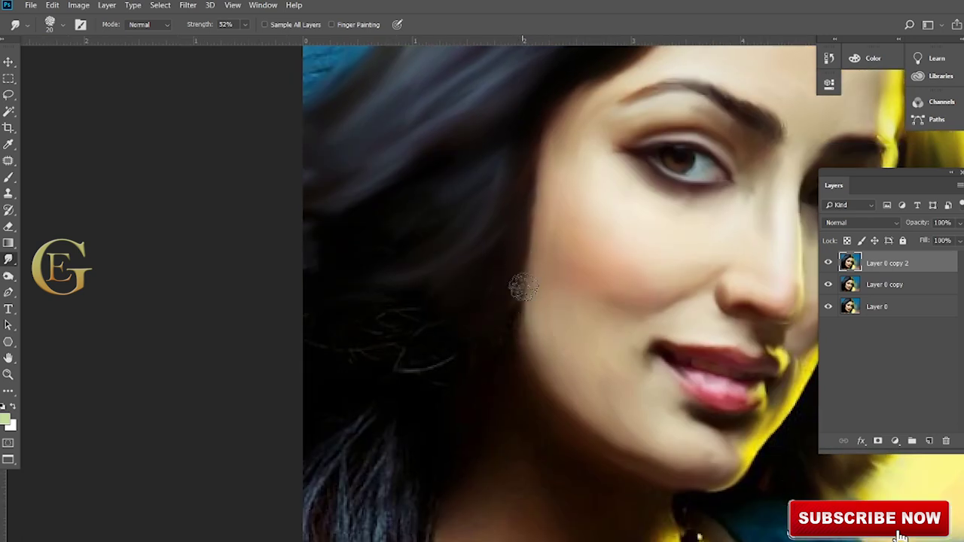
scroll(706, 300, "up", 2)
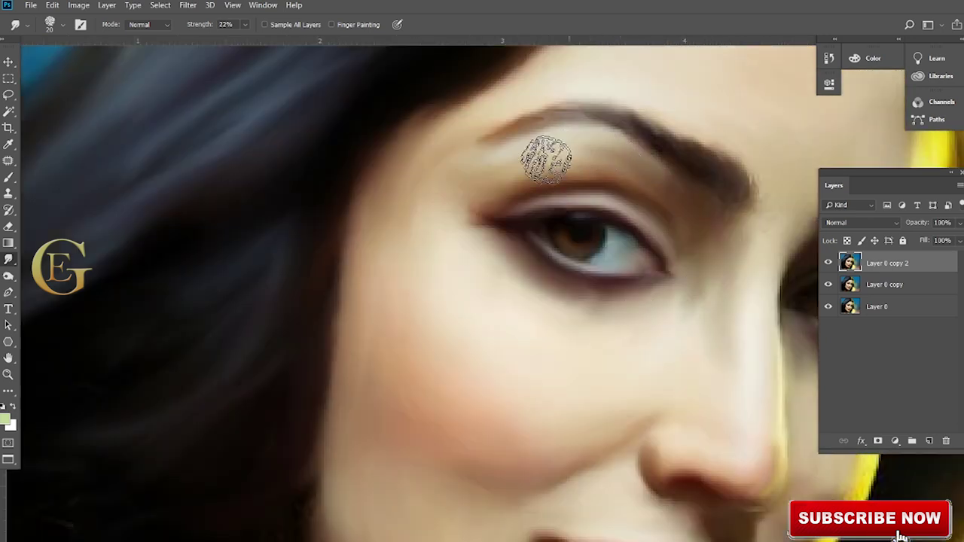
left_click_drag(695, 349, 666, 351)
With the brush at size 30, smooth the stray wisps along the right hair edge
scroll(523, 299, "down", 3)
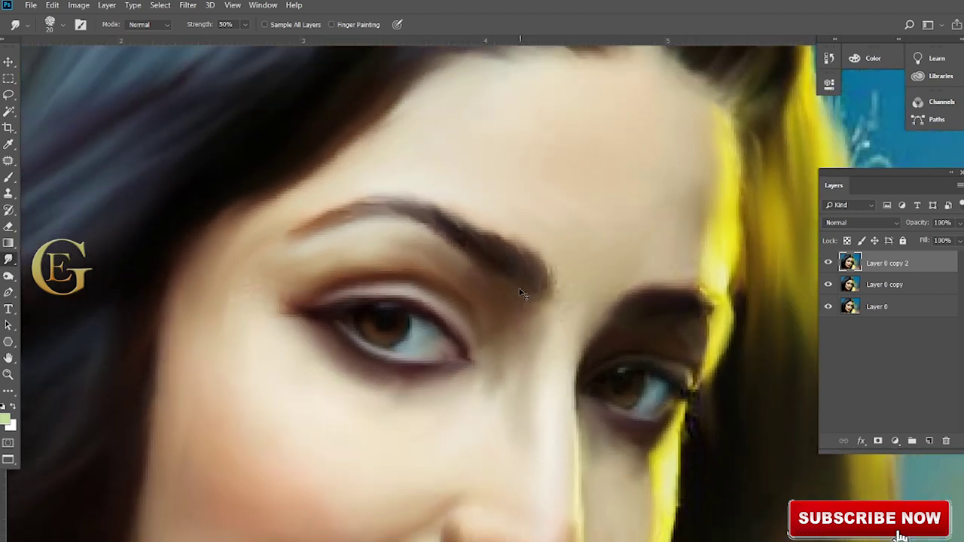
scroll(522, 294, "down", 2)
left_click_drag(545, 320, 567, 331)
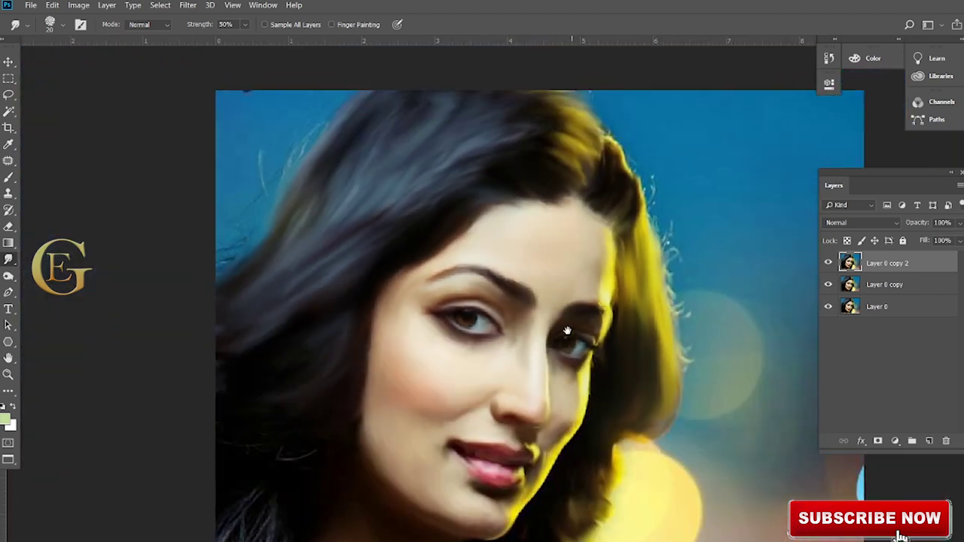
key("bracketright")
left_click_drag(617, 197, 652, 164)
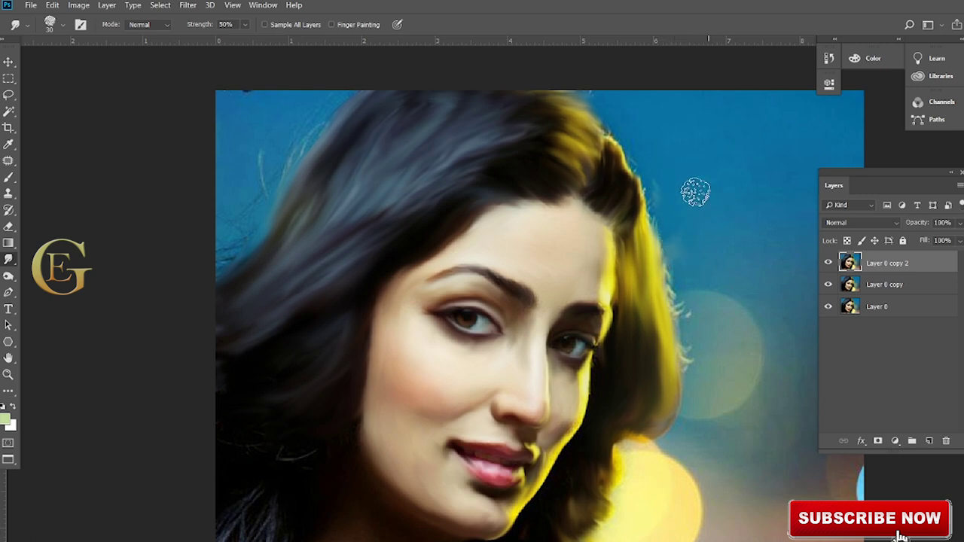
left_click_drag(671, 204, 677, 275)
Zoom in closely on the eyes and enlarge the smudge brush for blending around them
key("ctrl+plus")
key("ctrl+plus")
key("ctrl+plus")
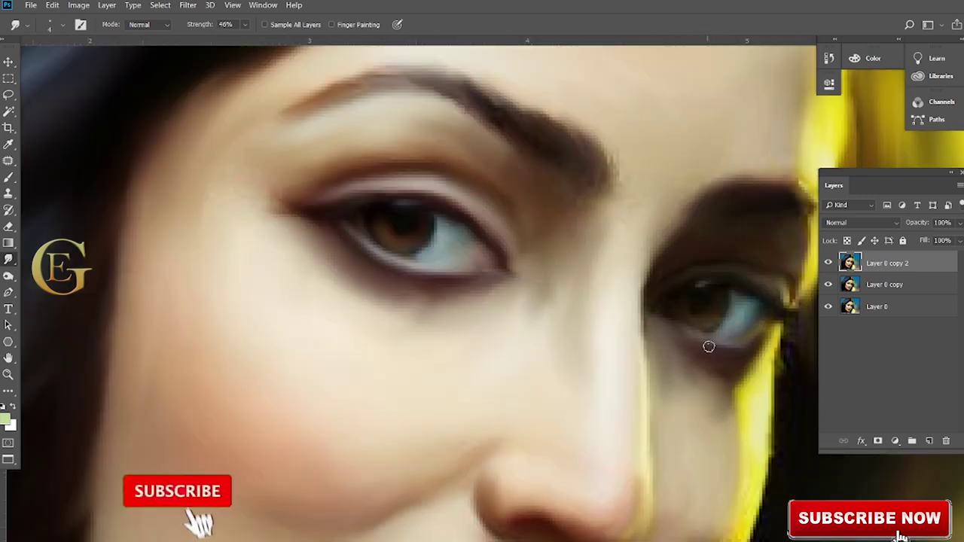
scroll(592, 301, "up", 3)
scroll(592, 301, "left", 3)
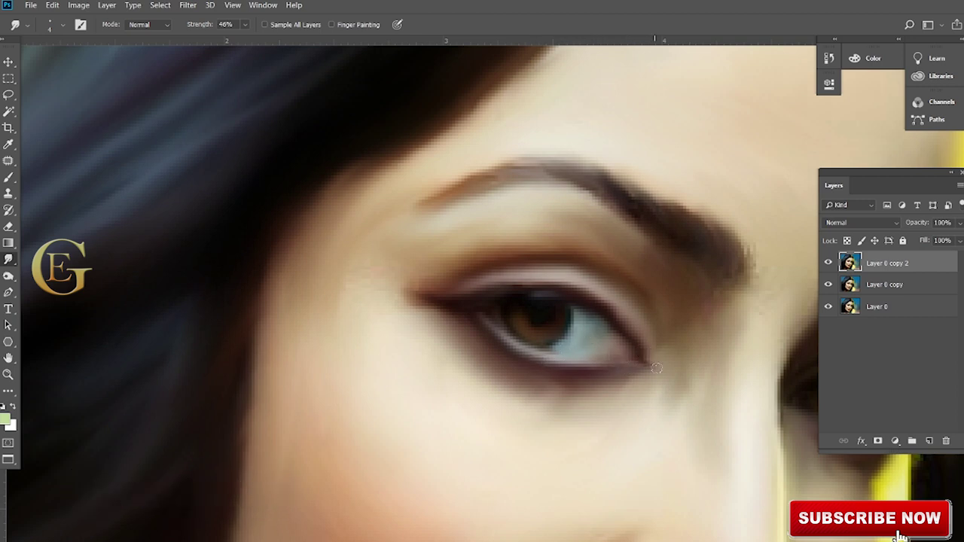
key("bracketright")
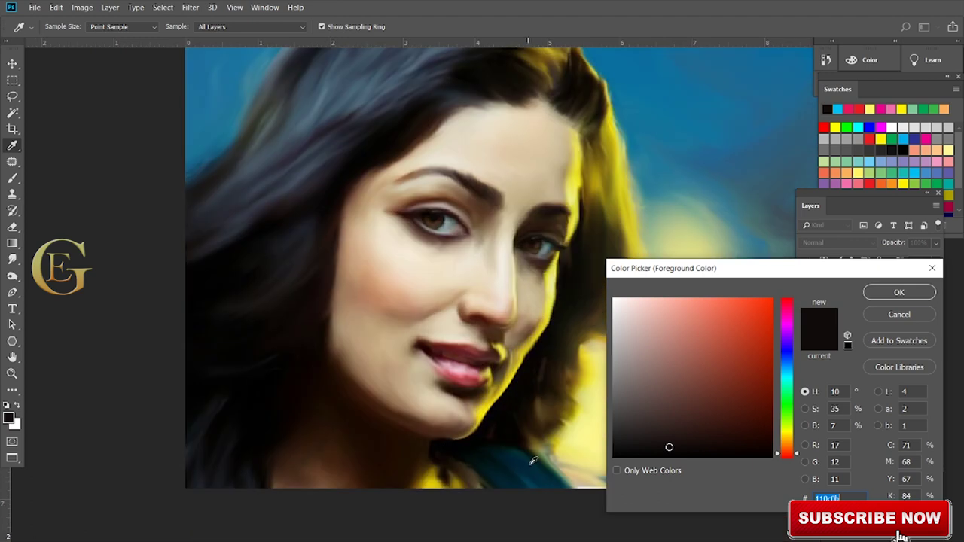
Sample dark teal from the image and fill a new Layer 1 placed below all layers
left_click(531, 461)
left_click(880, 298)
key("p")
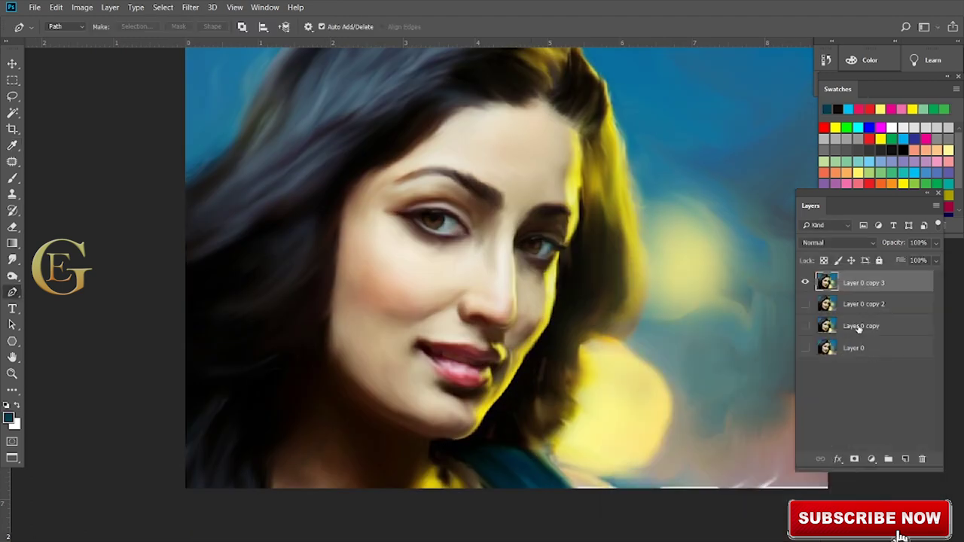
left_click(905, 458)
left_click_drag(885, 335, 869, 402)
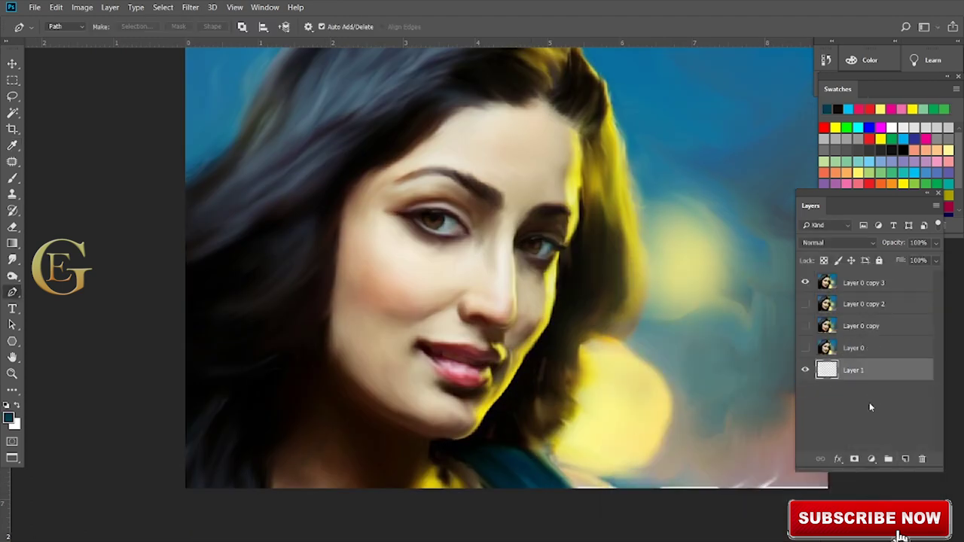
key("ctrl+BackSpace")
key("alt+BackSpace")
left_click_drag(664, 384, 719, 384)
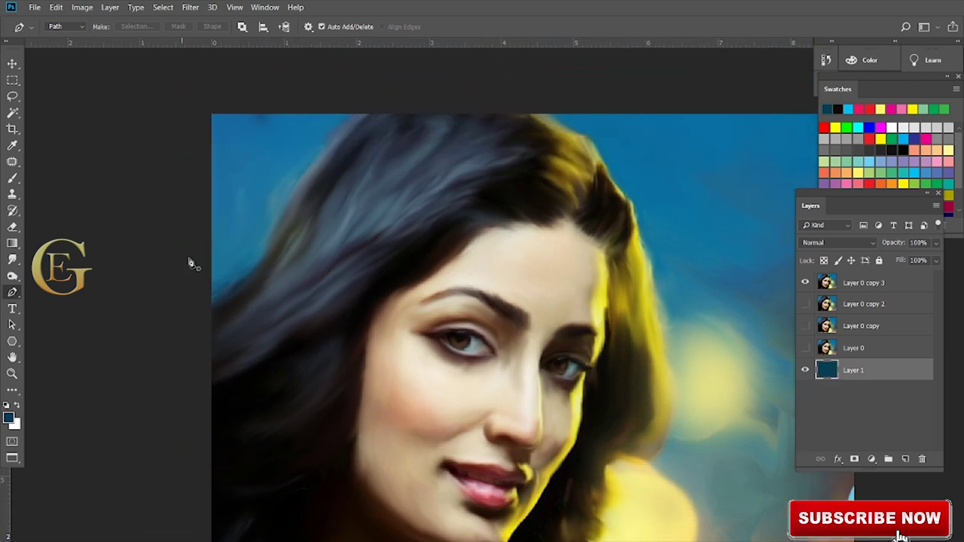
Trace a rough pen path around the woman, make it a selection, then deselect
left_click(189, 301)
left_click(253, 344)
left_click(215, 155)
left_click(327, 137)
left_click(379, 161)
right_click(342, 202)
left_click(745, 133)
left_click(864, 282)
key("Delete")
key("ctrl+z")
key("ctrl+d")
Trace a new curved pen path from the hair top down the hair's right edge
left_click_drag(753, 304, 616, 265)
left_click_drag(384, 159, 416, 182)
scroll(482, 256, "down", 3)
left_click(516, 242)
left_click(522, 332)
left_click_drag(509, 370, 463, 404)
scroll(467, 399, "down", 1)
left_click_drag(481, 368, 485, 379)
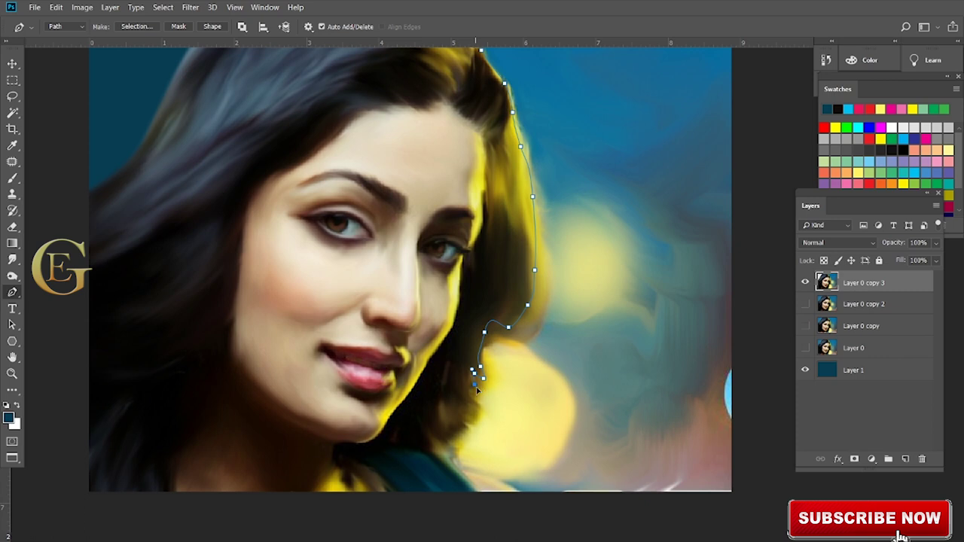
left_click_drag(474, 422, 451, 451)
scroll(482, 339, "down", 1)
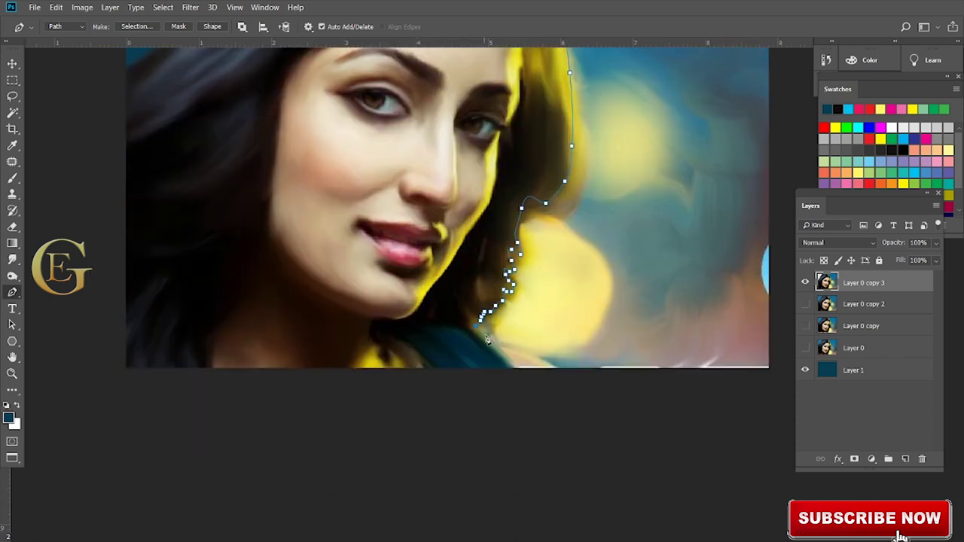
scroll(497, 301, "down", 1)
scroll(520, 256, "down", 1)
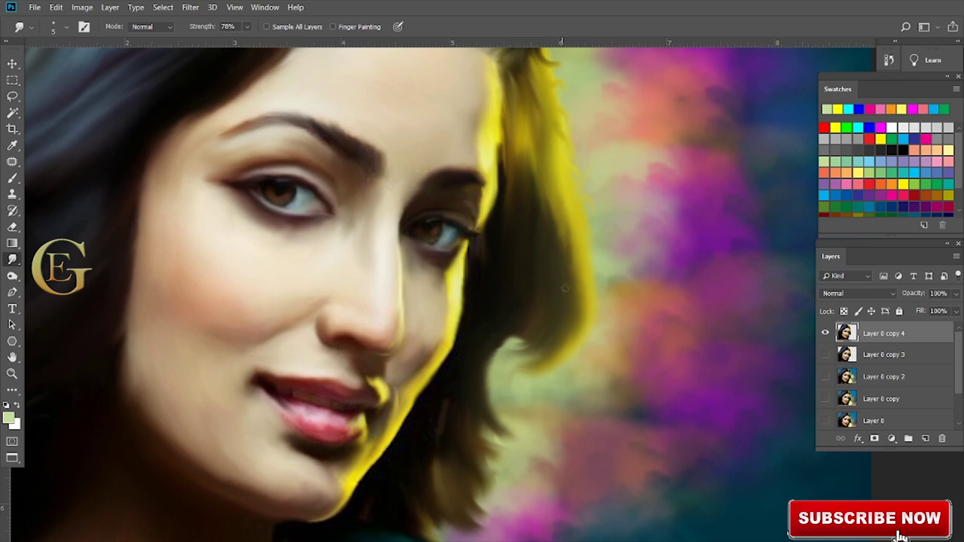
Smudge the hair edge and strands near the eye into the background
left_click_drag(564, 287, 570, 262)
mouse_move(590, 315)
left_mouse_down()
mouse_move(547, 218)
mouse_move(531, 366)
mouse_move(543, 387)
left_mouse_up()
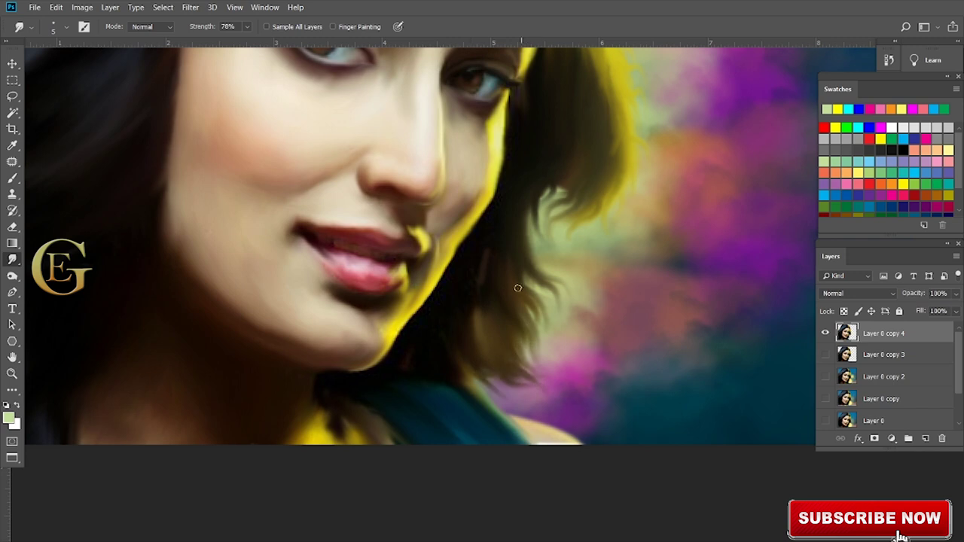
scroll(565, 279, "up", 5)
scroll(606, 188, "up", 1)
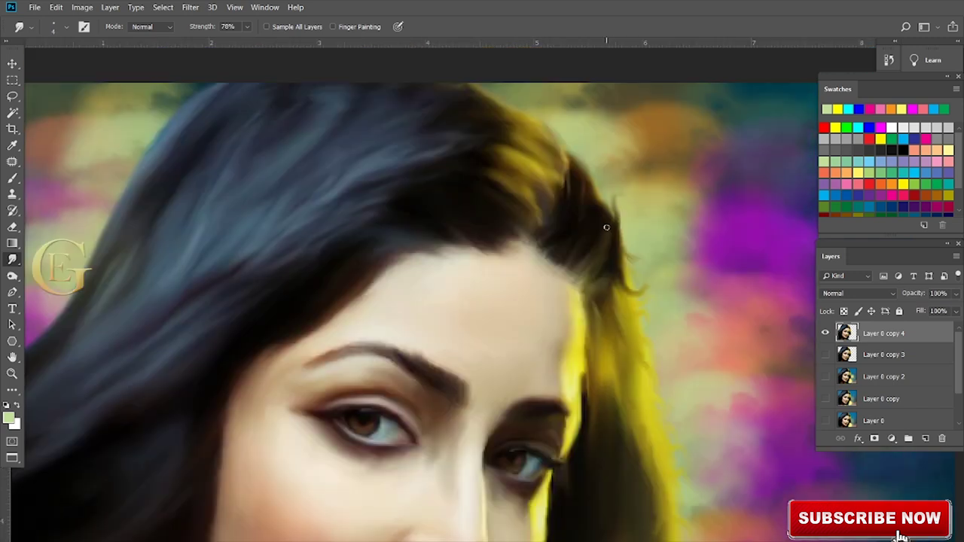
scroll(631, 267, "up", 3)
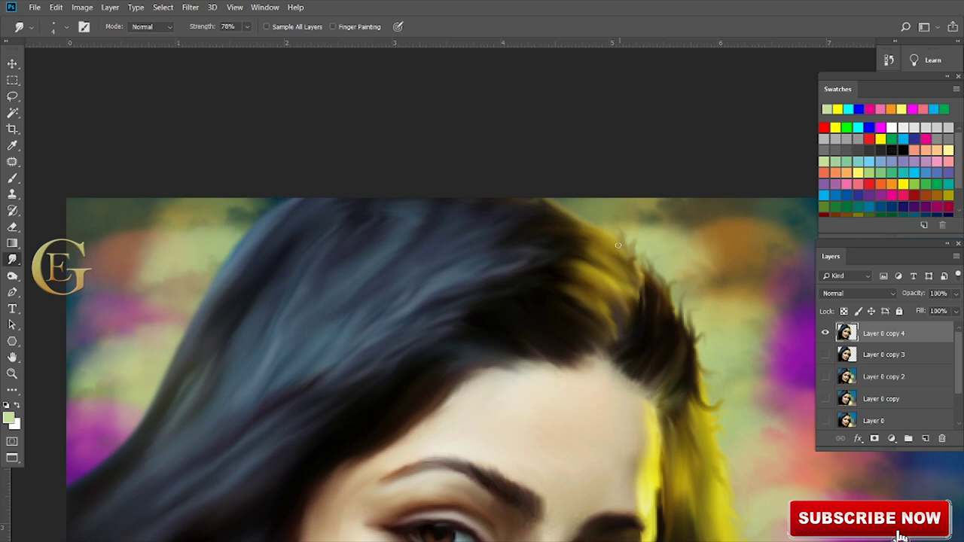
scroll(496, 384, "left", 5)
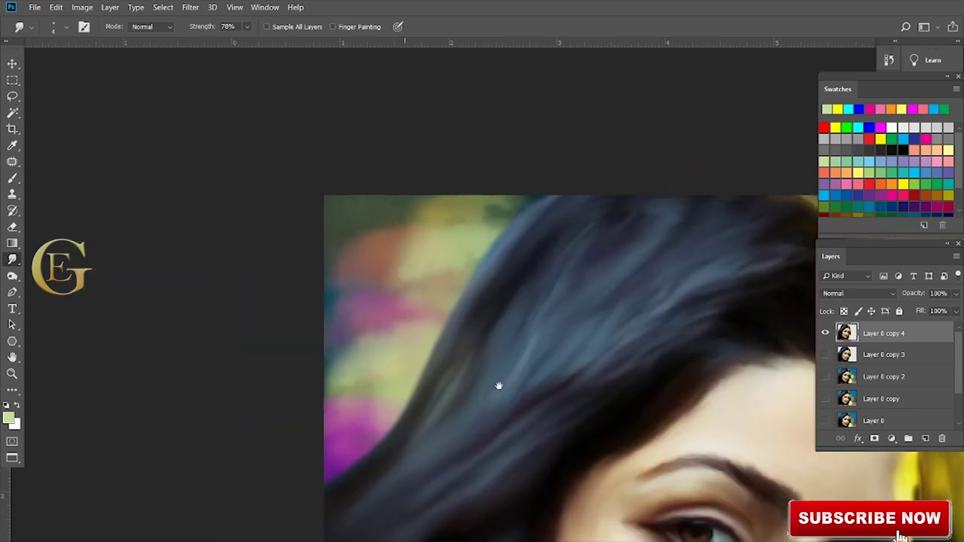
scroll(508, 258, "down", 2)
scroll(507, 258, "left", 2)
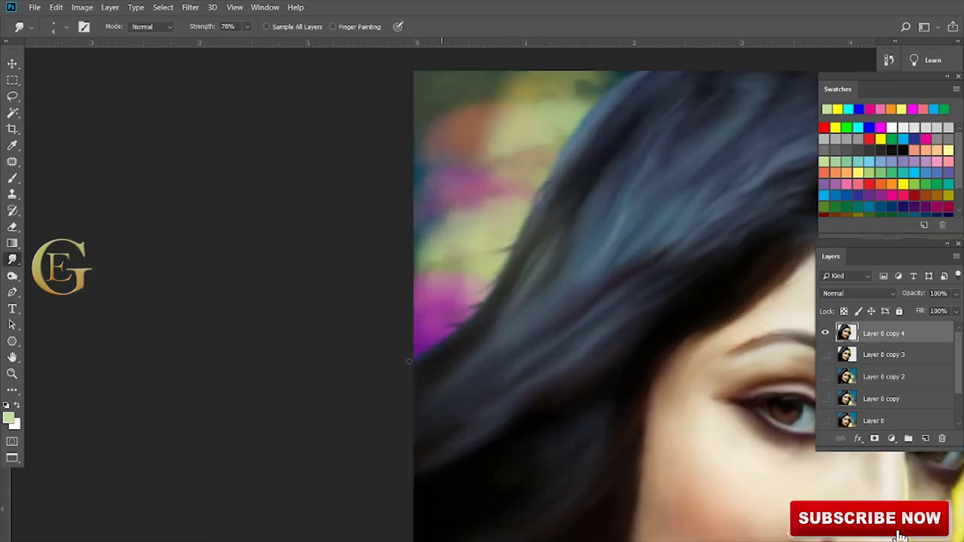
scroll(408, 361, "up", 1)
scroll(490, 302, "up", 1)
scroll(452, 294, "up", 1)
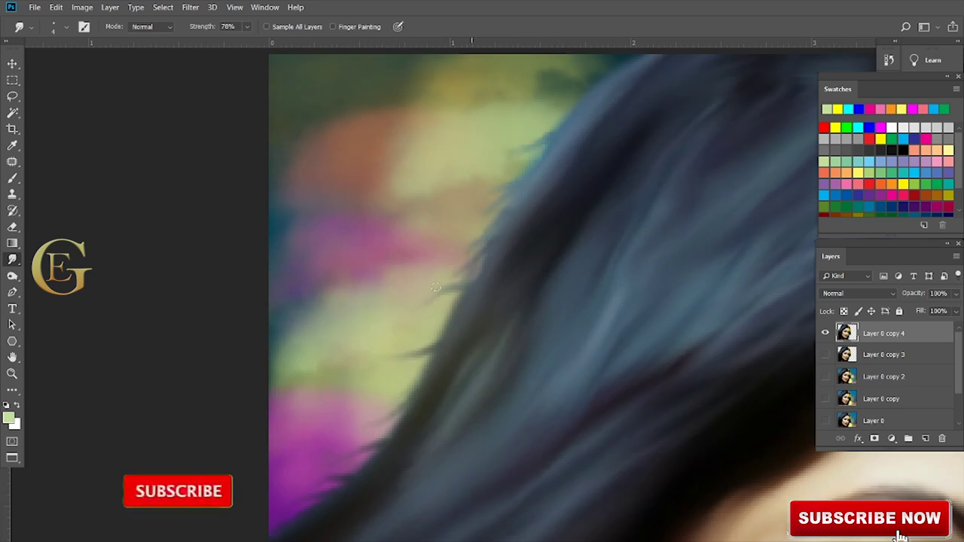
scroll(435, 287, "down", 3)
scroll(487, 204, "right", 4)
scroll(557, 130, "right", 1)
At 56% strength, blend the dark hair edge into the forehead and the background
key("5")
key("6")
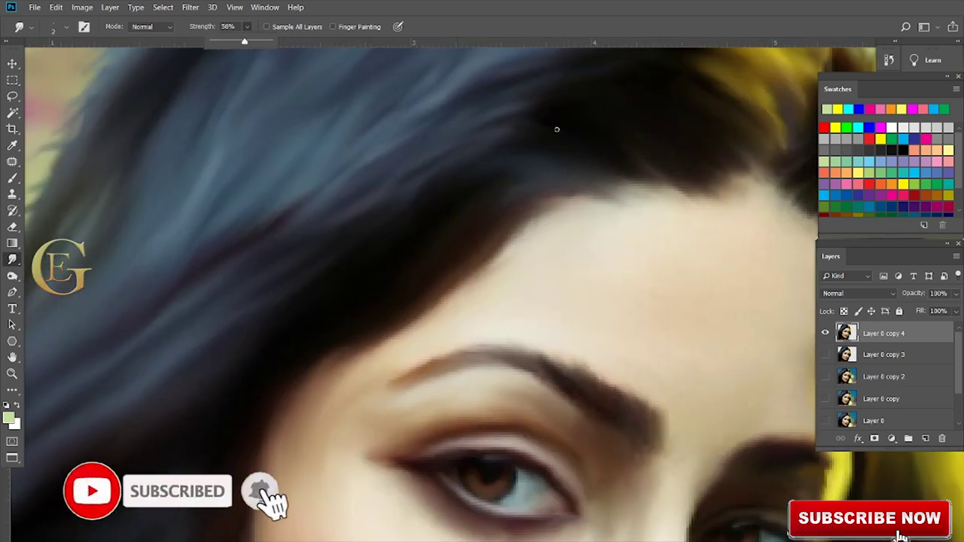
scroll(657, 244, "up", 1)
scroll(632, 205, "up", 2)
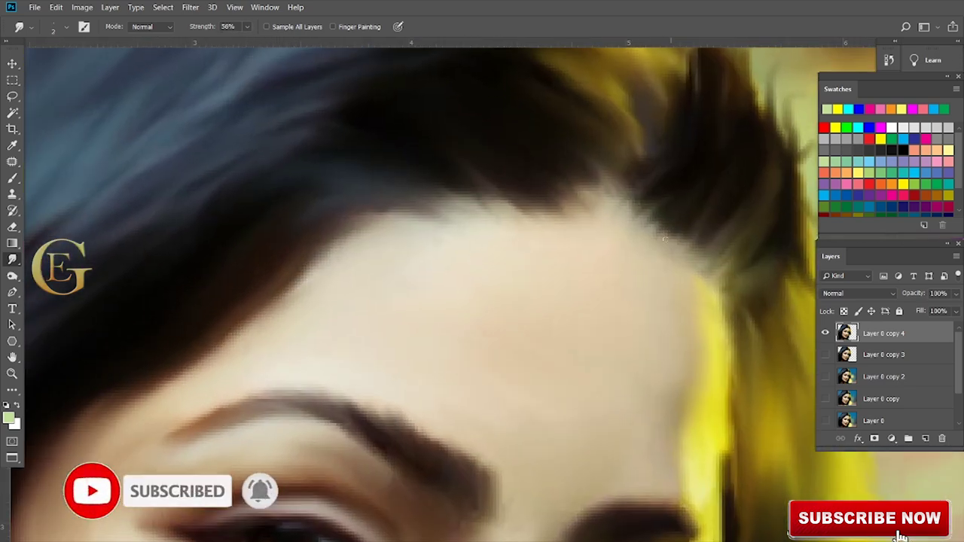
scroll(662, 241, "down", 1)
scroll(629, 207, "up", 1)
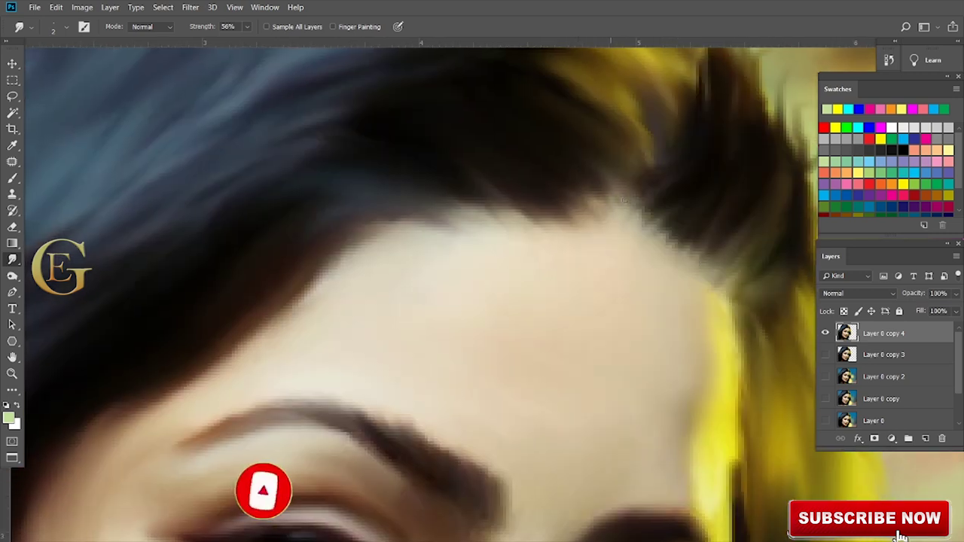
scroll(624, 200, "left", 1)
scroll(527, 226, "down", 1)
scroll(646, 260, "up", 1)
scroll(628, 312, "up", 1)
left_click_drag(500, 269, 496, 295)
left_click_drag(547, 246, 432, 273)
Enlarge the smudge brush slightly and set the strength to 13%
scroll(417, 247, "down", 1)
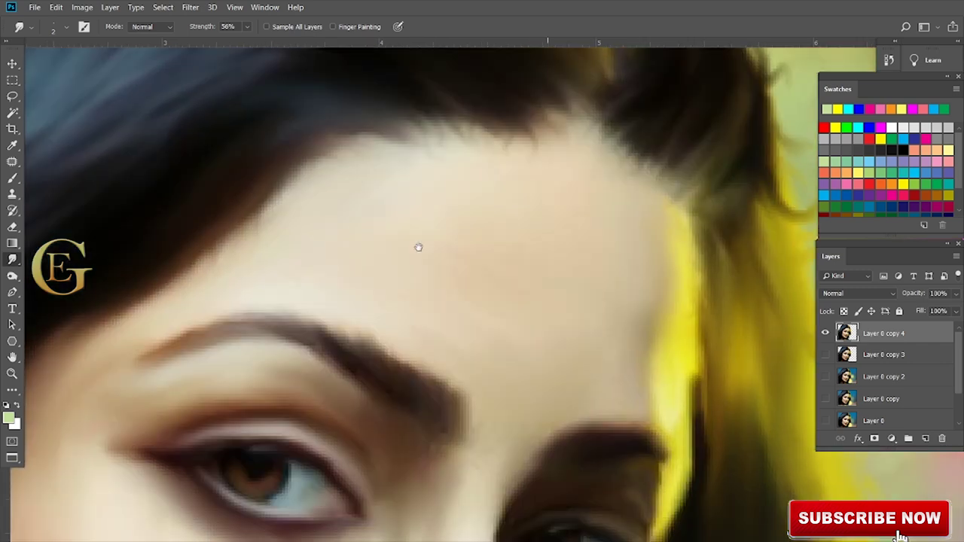
scroll(527, 219, "up", 1)
scroll(528, 239, "up", 1)
scroll(555, 278, "down", 1)
scroll(555, 278, "down", 1)
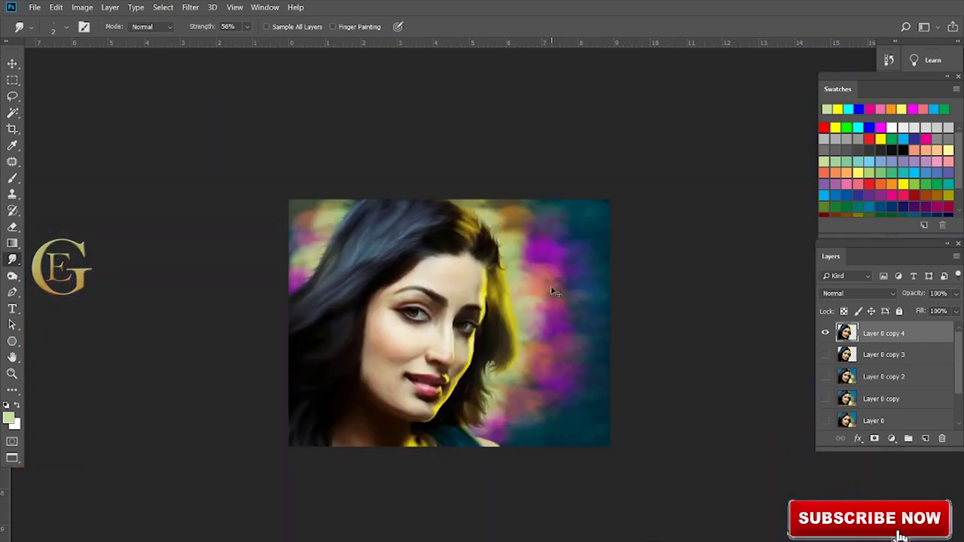
scroll(550, 285, "up", 2)
scroll(550, 286, "up", 1)
key("bracketright")
key("bracketright")
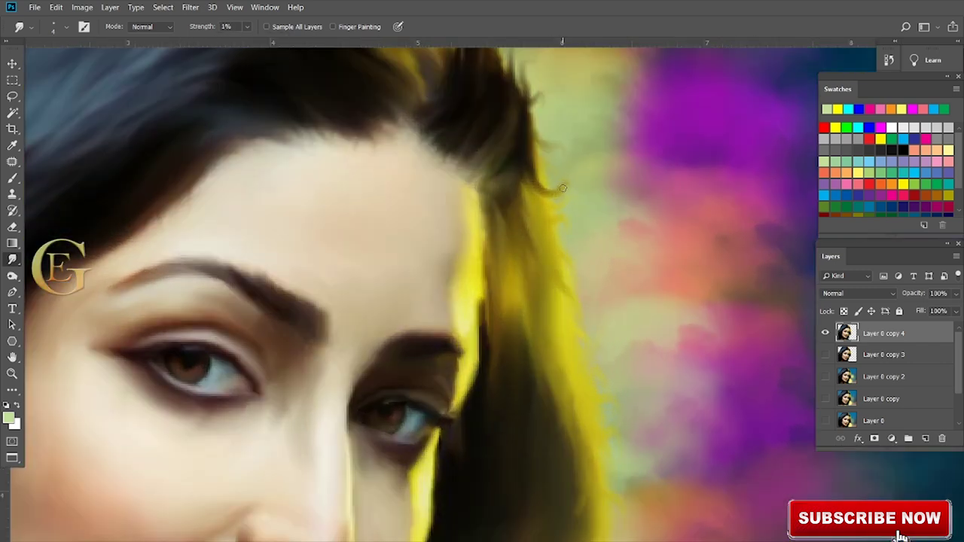
scroll(567, 173, "down", 1)
scroll(561, 302, "up", 1)
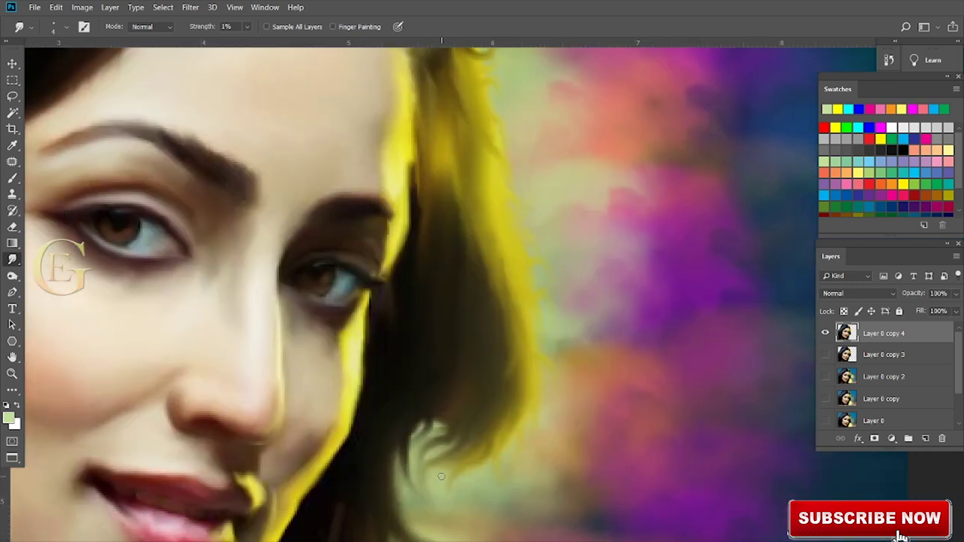
key("1")
key("3")
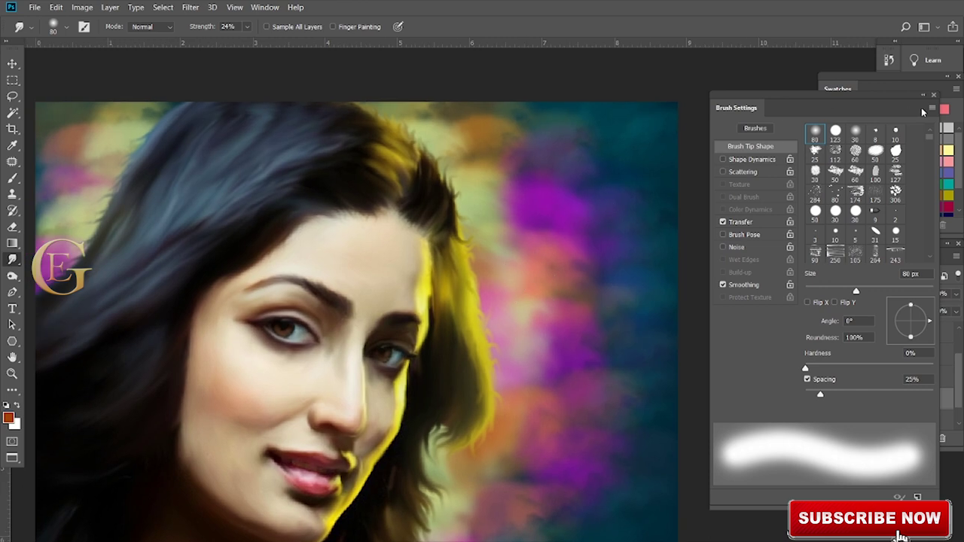
Smudge the magenta background blob leftward on Layer 2 copy with a 100 px brush
left_click(933, 95)
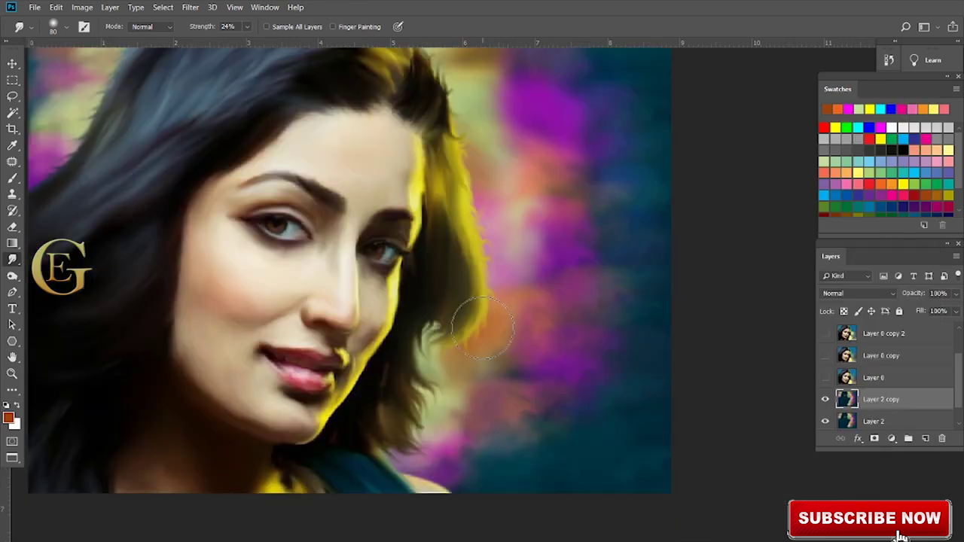
key("bracketright")
key("bracketright")
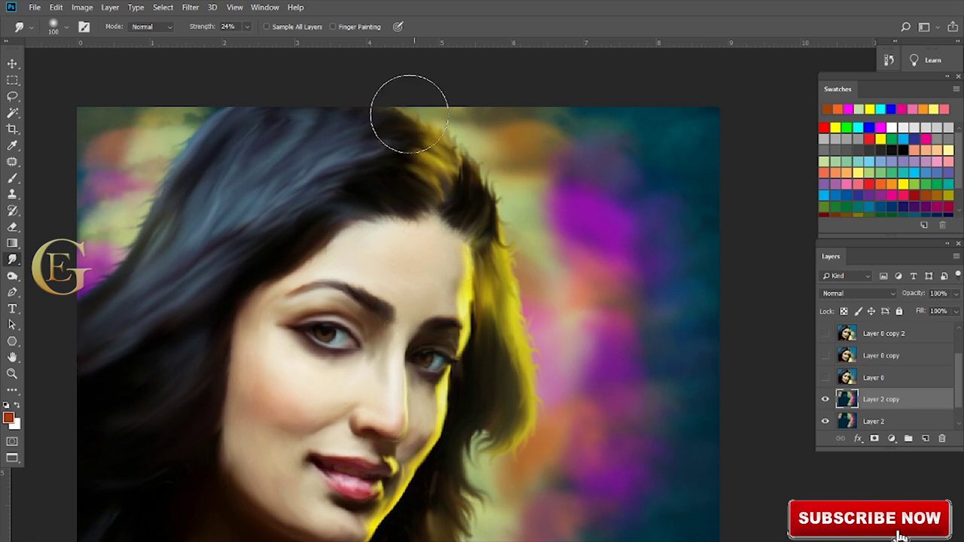
left_click_drag(625, 222, 512, 195)
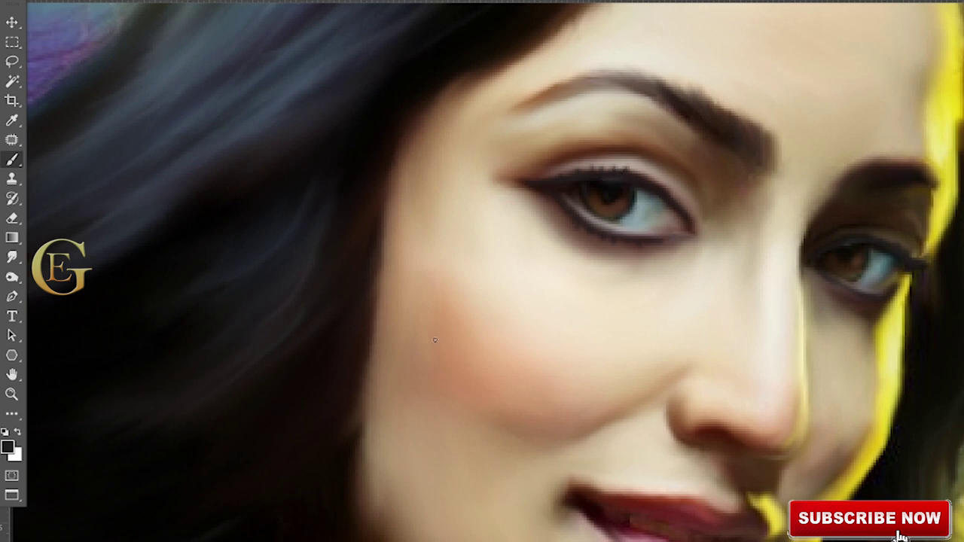
Add a white catchlight to the right eye, smudge it into the iris, and reset colours
left_click(12, 256)
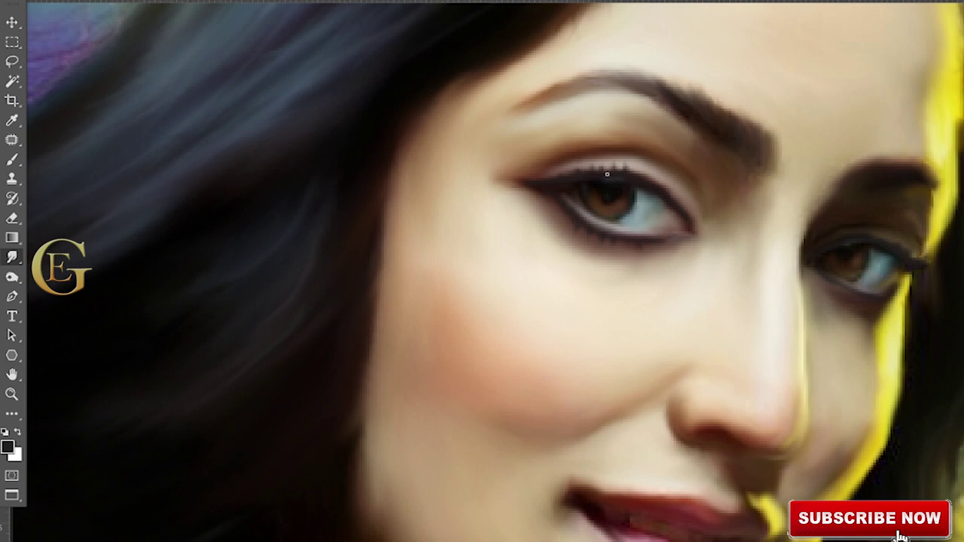
scroll(595, 177, "up", 2)
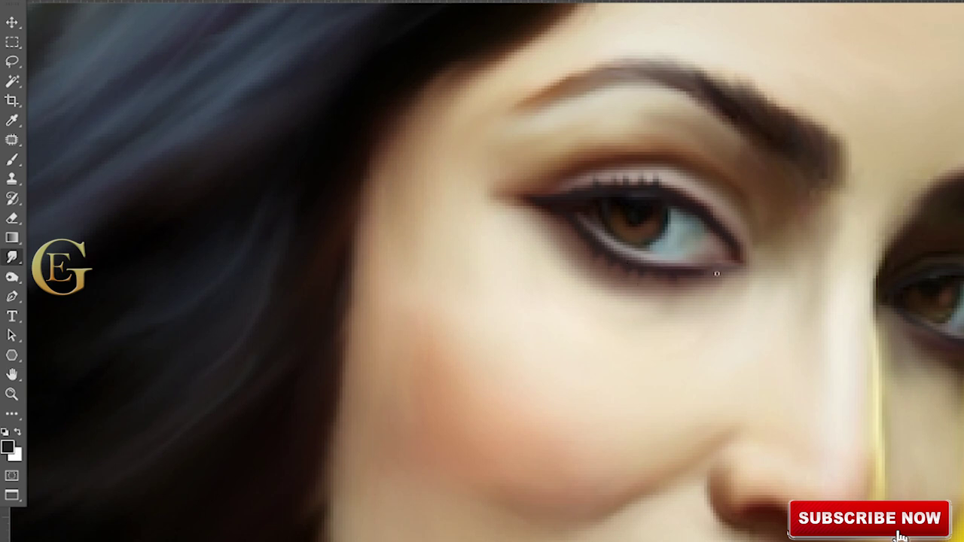
left_click_drag(783, 284, 693, 293)
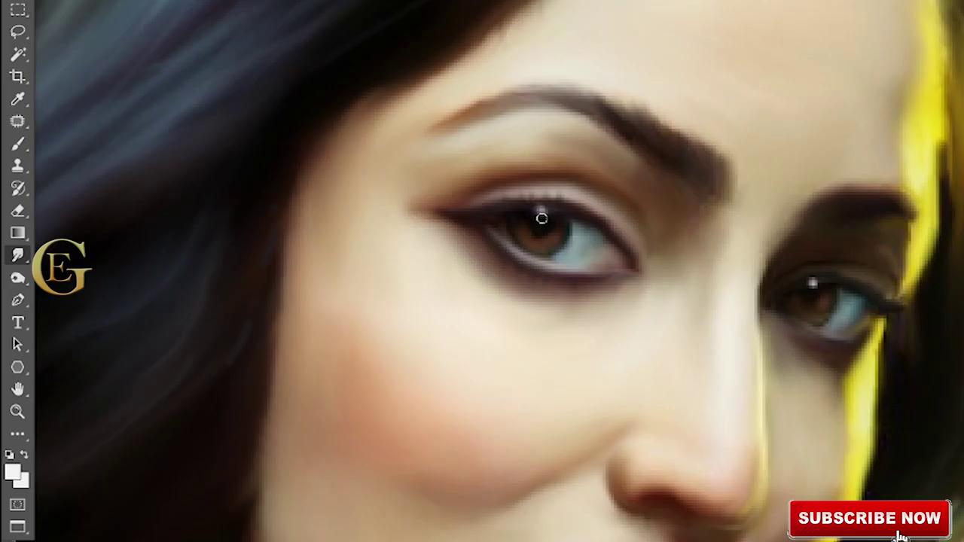
left_click(811, 283)
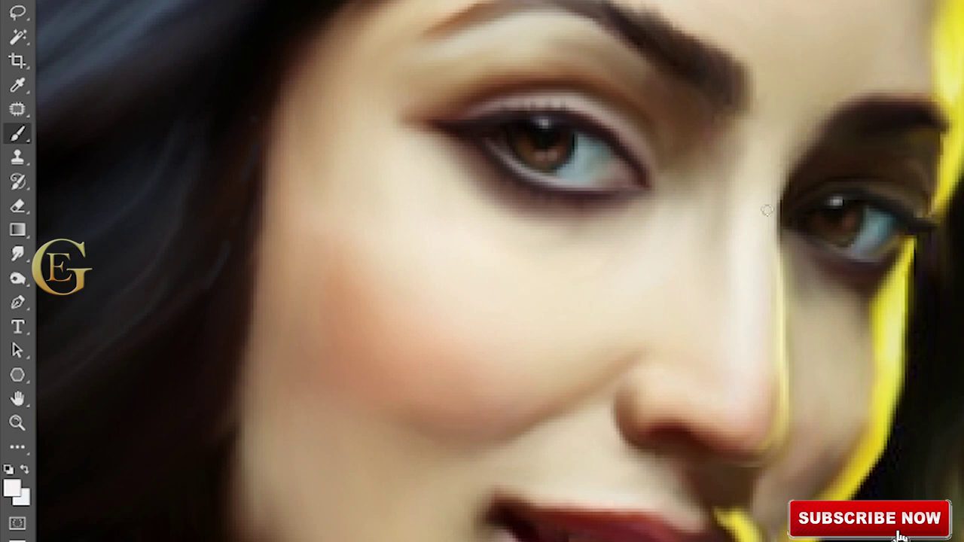
key("r")
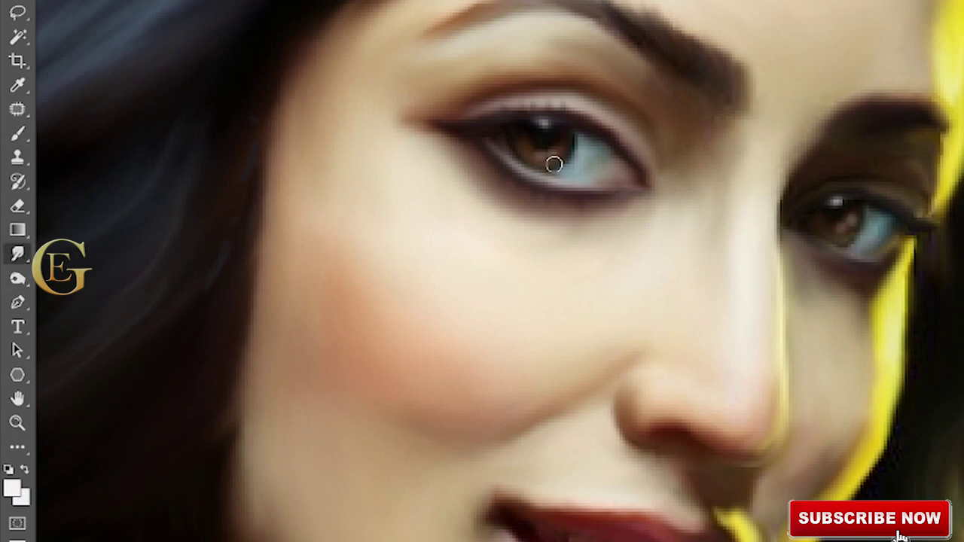
left_click_drag(850, 215, 855, 218)
key("d")
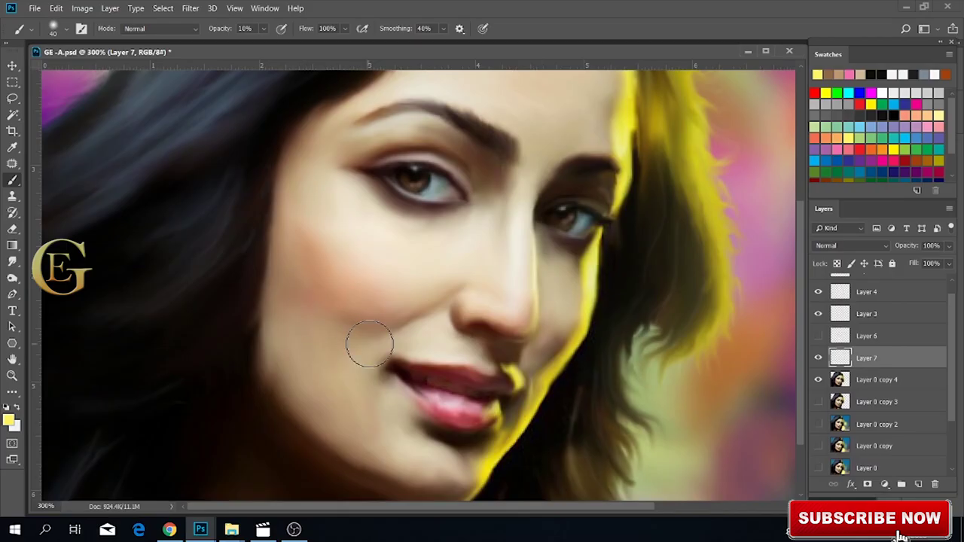
Paint soft yellow light over the left cheek and forehead on Layer 7
mouse_move(301, 226)
left_mouse_down()
mouse_move(304, 194)
mouse_move(322, 226)
mouse_move(310, 186)
mouse_move(476, 253)
left_mouse_up()
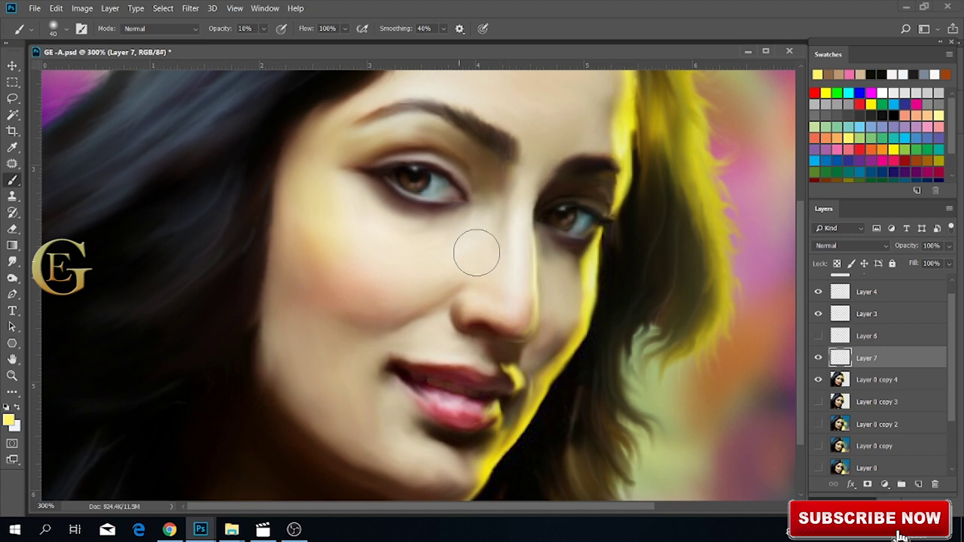
scroll(607, 249, "up", 3)
mouse_move(607, 248)
left_mouse_down()
mouse_move(563, 140)
mouse_move(377, 189)
mouse_move(517, 144)
mouse_move(320, 301)
left_mouse_up()
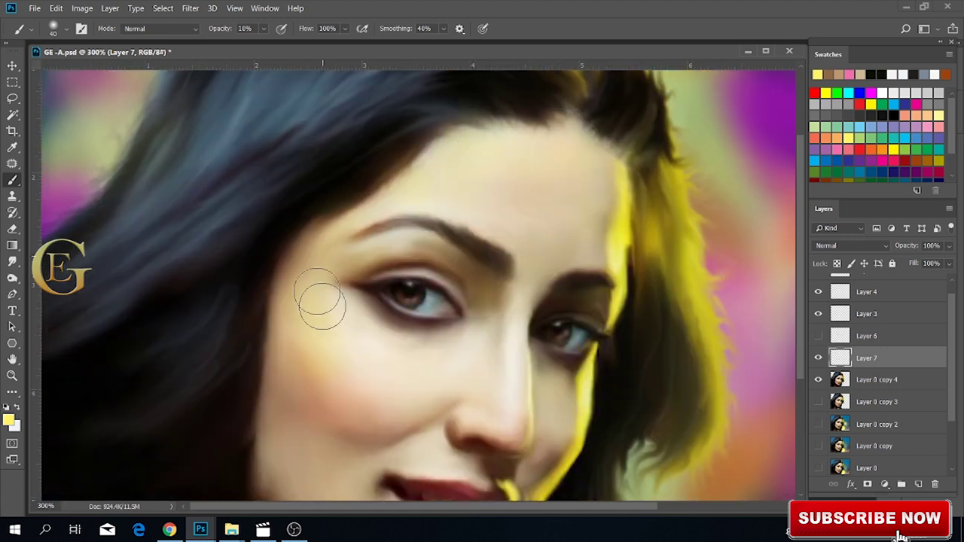
scroll(320, 301, "down", 4)
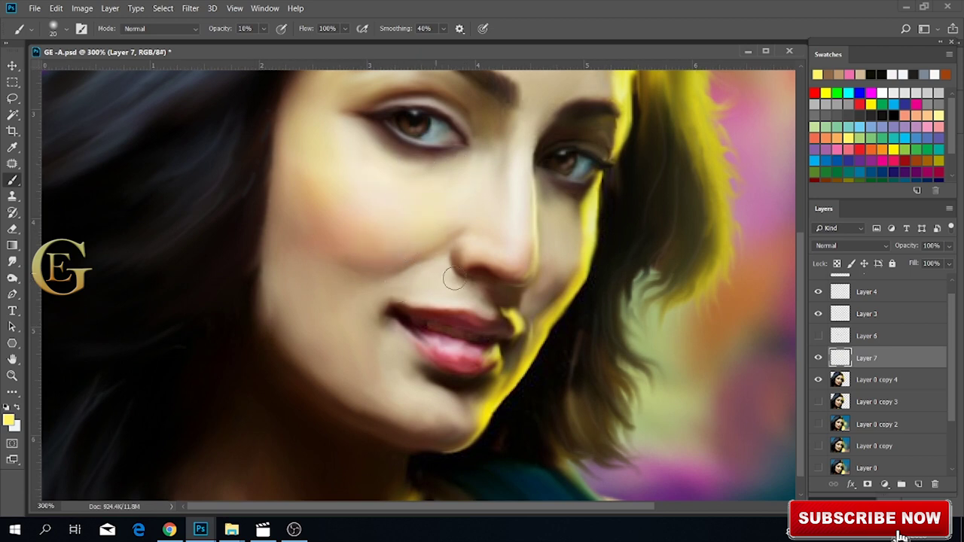
left_click_drag(401, 413, 277, 290)
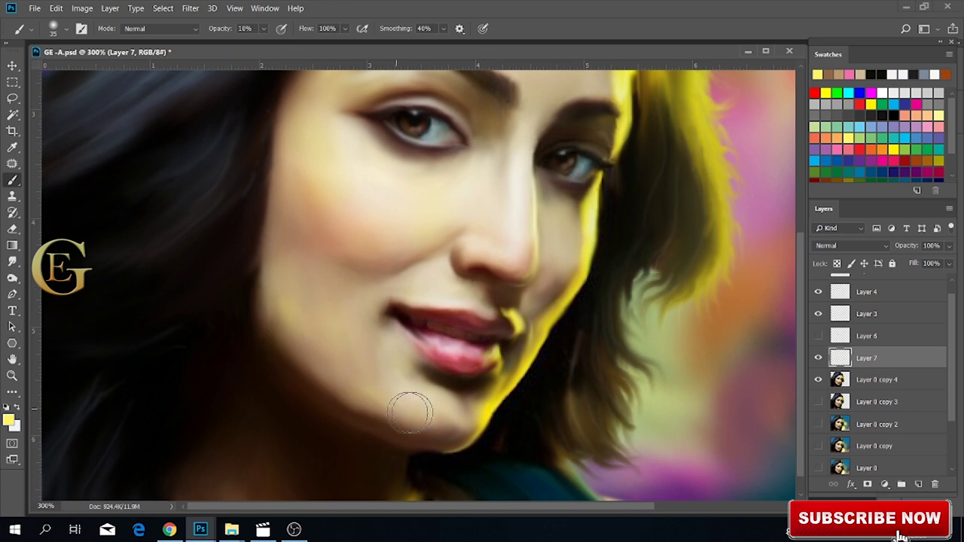
left_click_drag(410, 271, 409, 245)
Set Layer 7 to the Overlay blend mode at 100% opacity
left_click(851, 245)
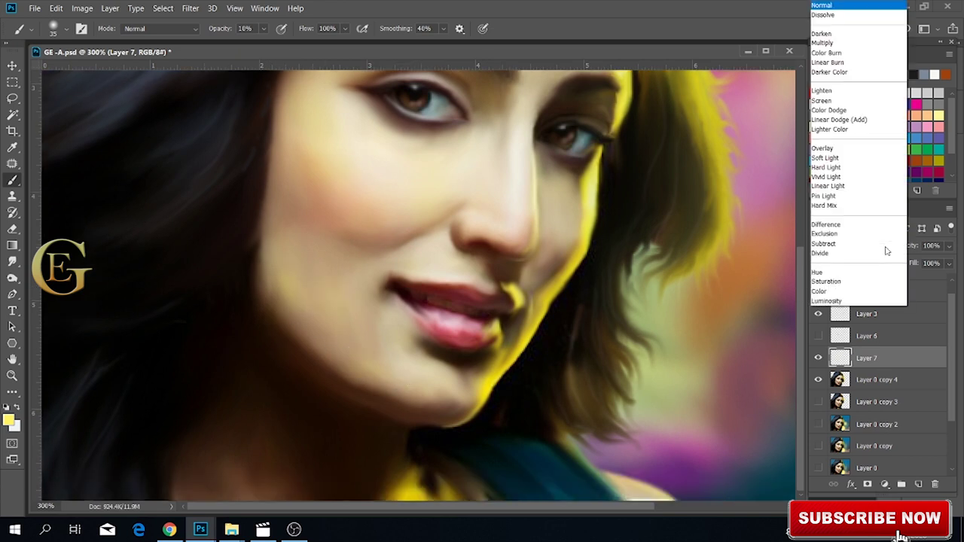
left_click(842, 146)
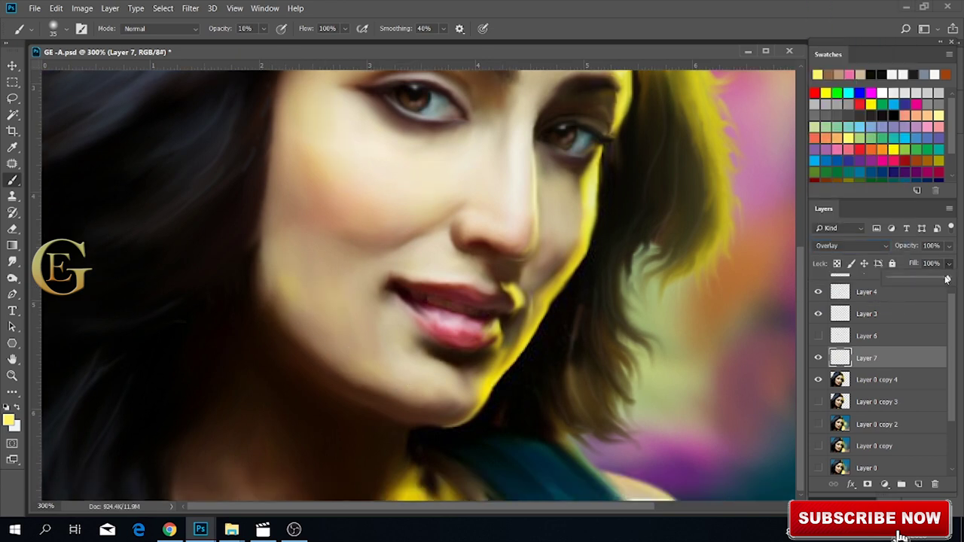
left_click(949, 246)
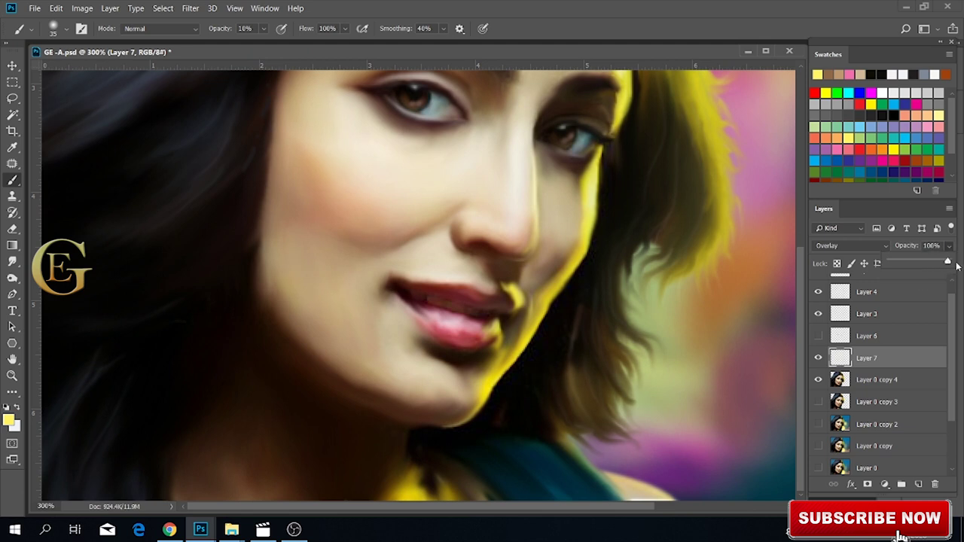
Add Layer 8 for the pink blush and blend it as Overlay
left_click(919, 485)
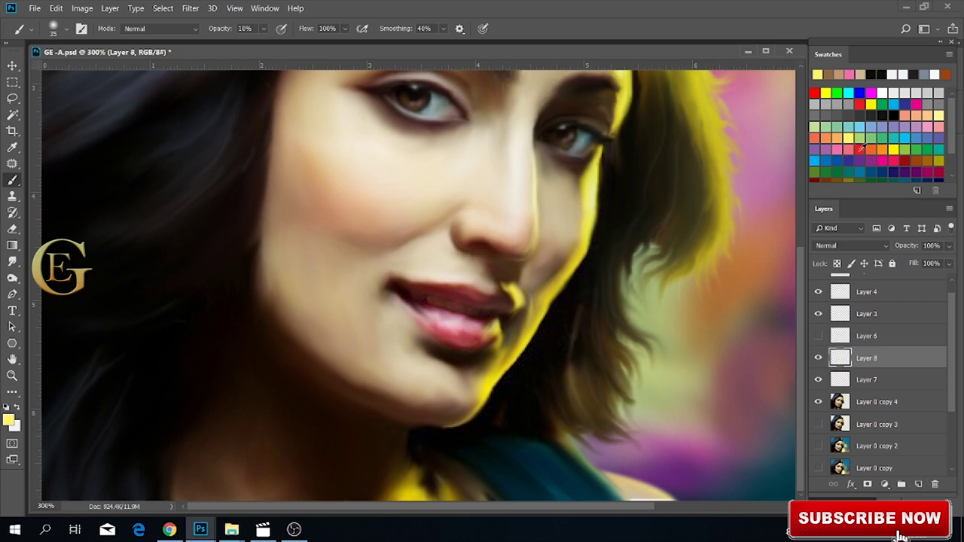
scroll(333, 243, "up", 2)
scroll(334, 243, "up", 2)
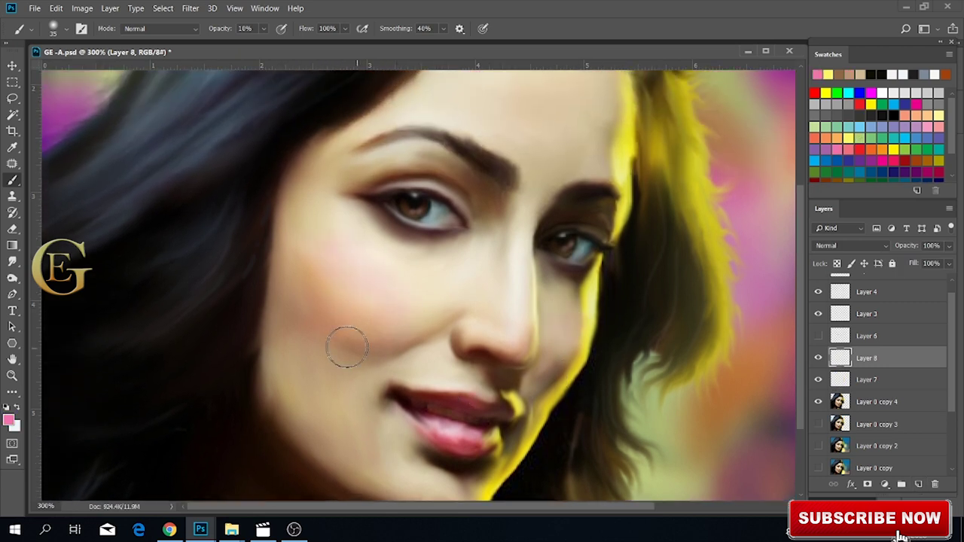
scroll(347, 354, "down", 3)
scroll(441, 406, "up", 6)
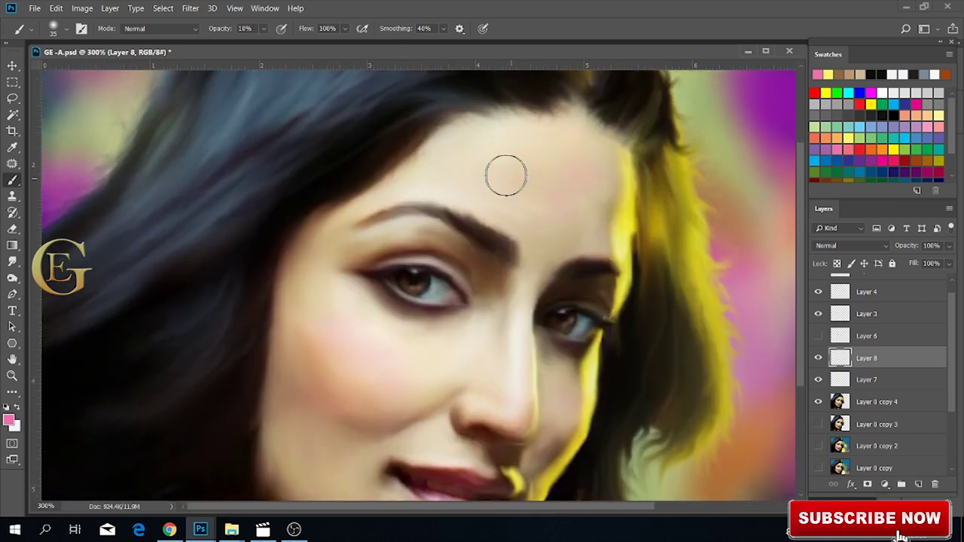
scroll(504, 357, "down", 2)
scroll(472, 286, "down", 3)
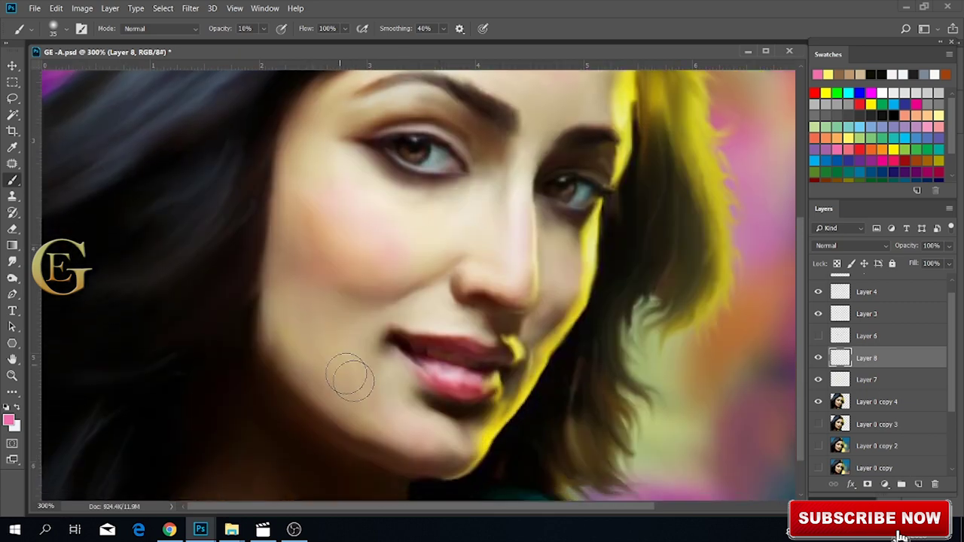
left_click(885, 247)
left_click(849, 148)
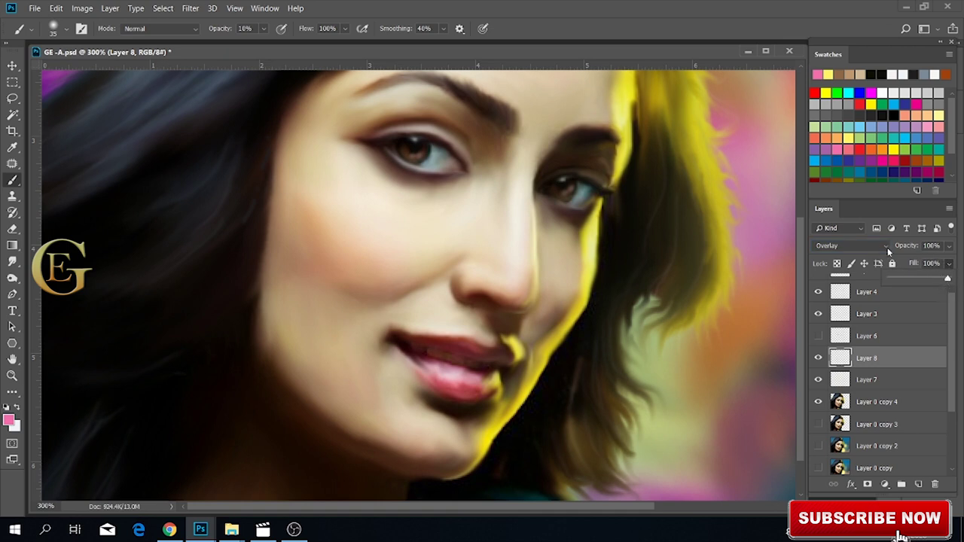
Paint warm orange blush on the cheek on Layer 9 and blend it as Overlay
left_click(867, 141)
mouse_move(349, 249)
left_mouse_down()
mouse_move(423, 258)
mouse_move(390, 266)
mouse_move(409, 260)
left_mouse_up()
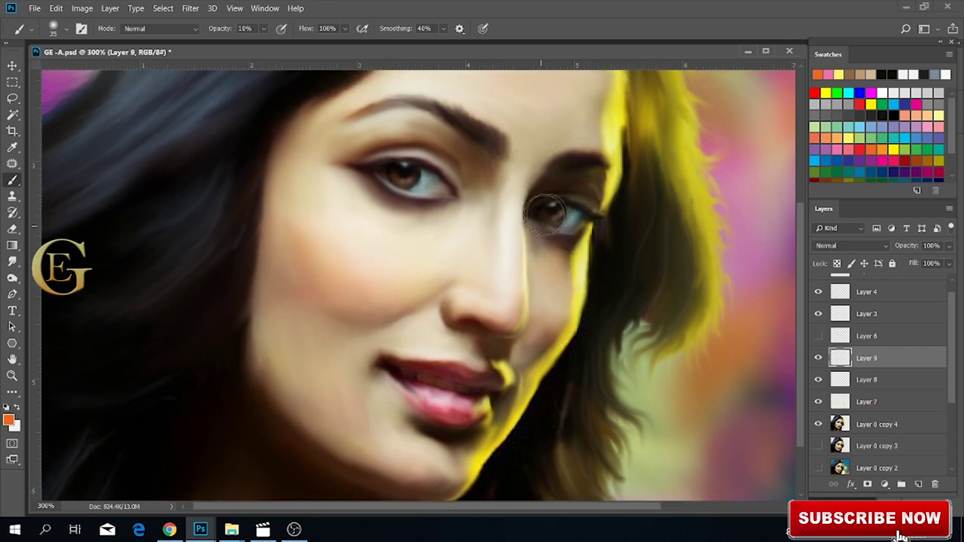
left_click_drag(338, 258, 349, 305)
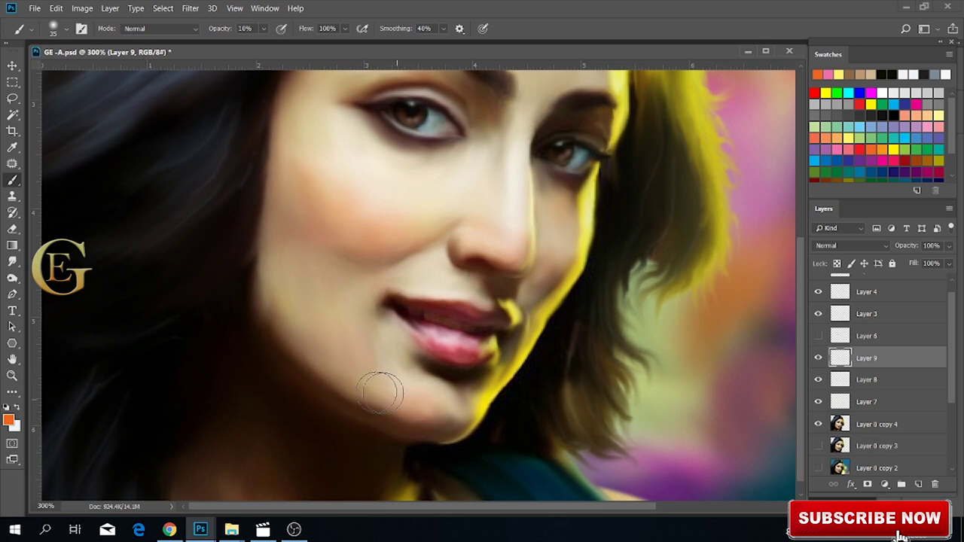
left_click(880, 249)
left_click(835, 150)
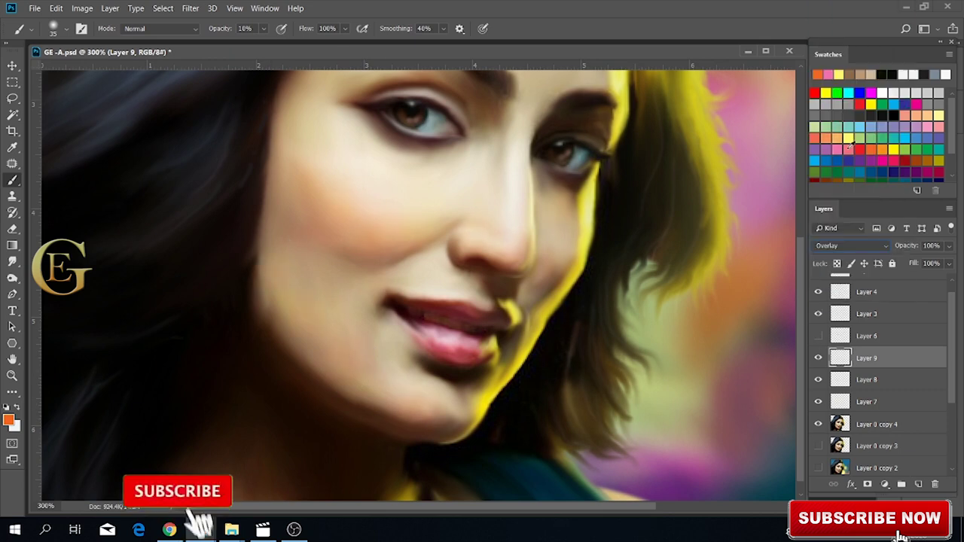
Lower Layer 9's fill and set its opacity to 72%
left_click(950, 268)
left_click_drag(946, 281, 939, 282)
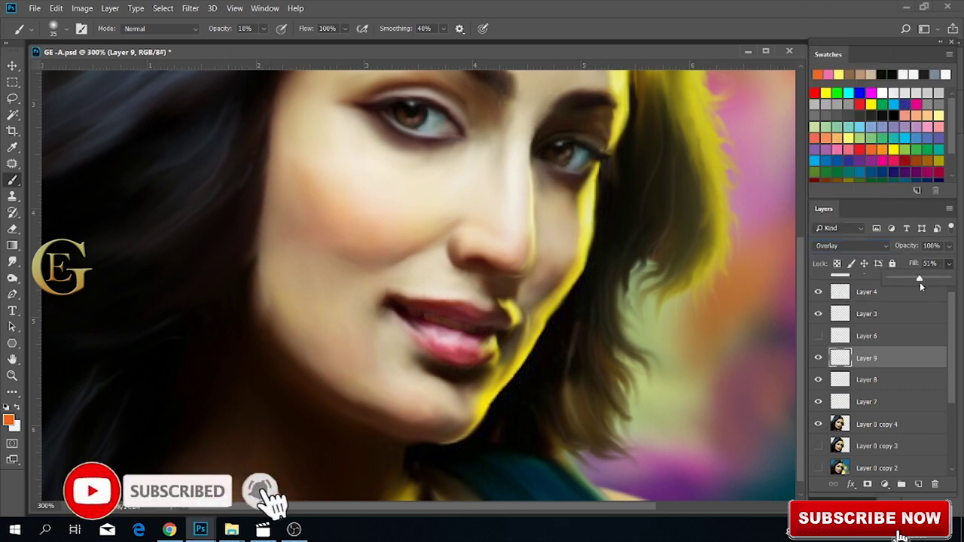
left_click(948, 246)
left_click_drag(910, 265, 931, 264)
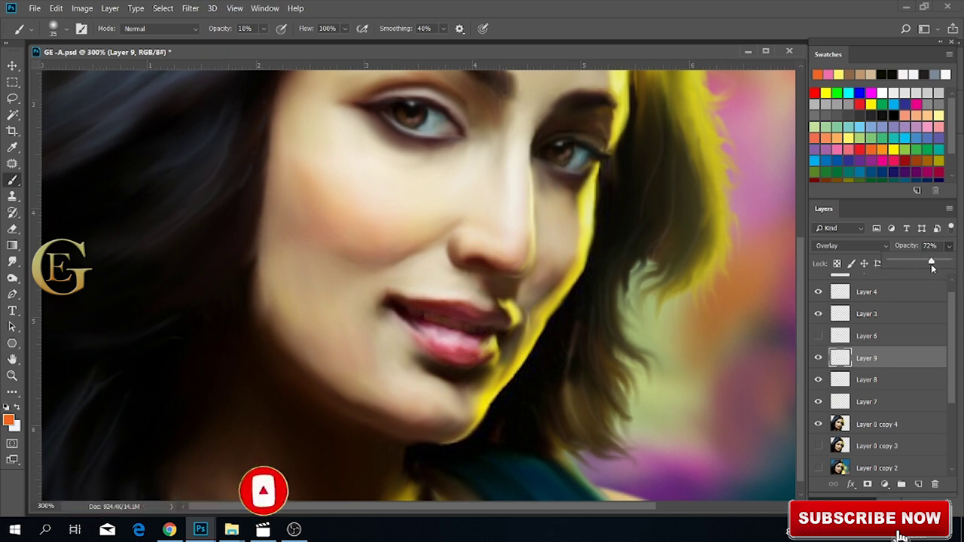
key("ctrl+plus")
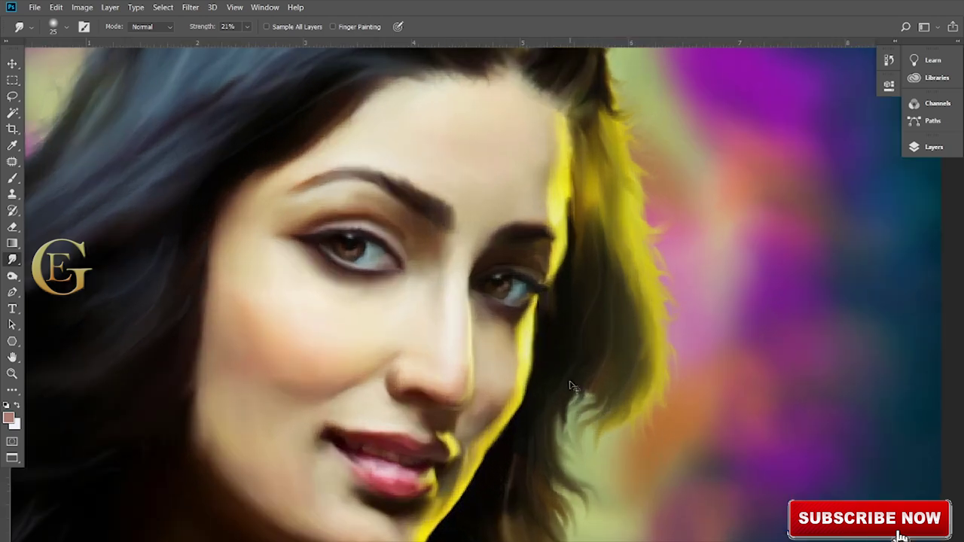